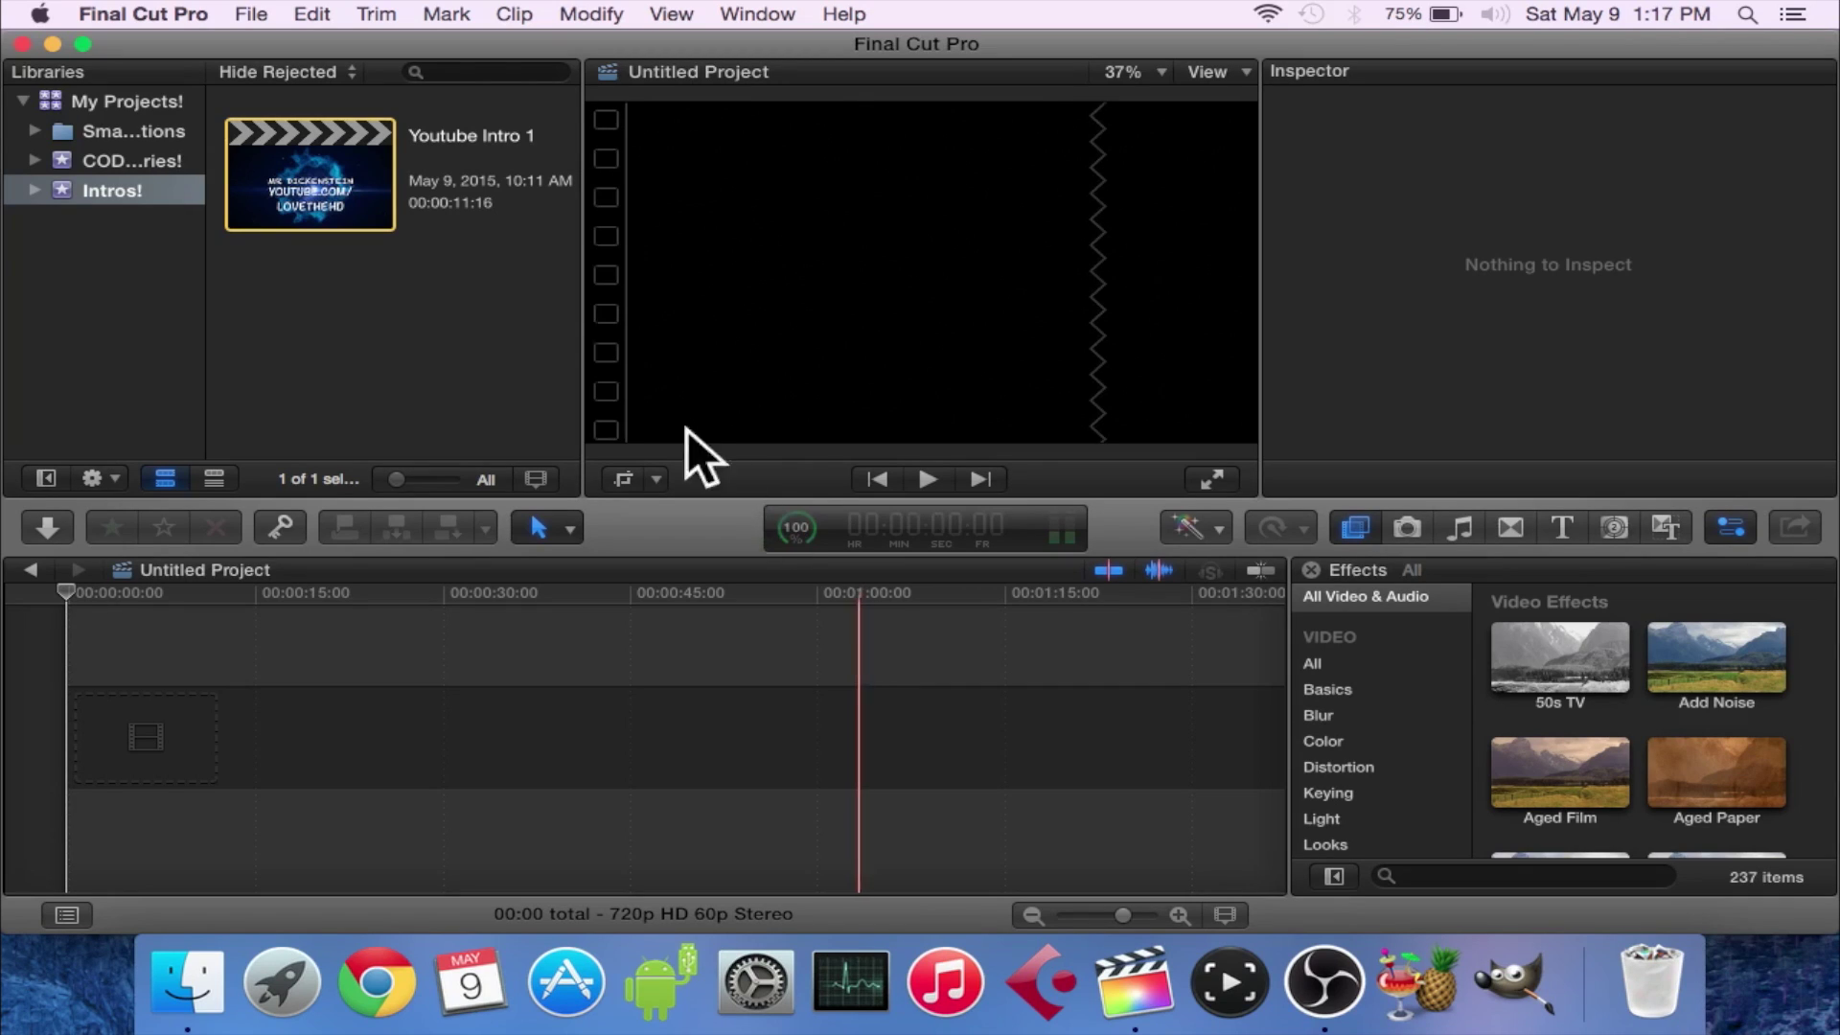
Start a new event from the File menu and name it 'my videos'
click(265, 11)
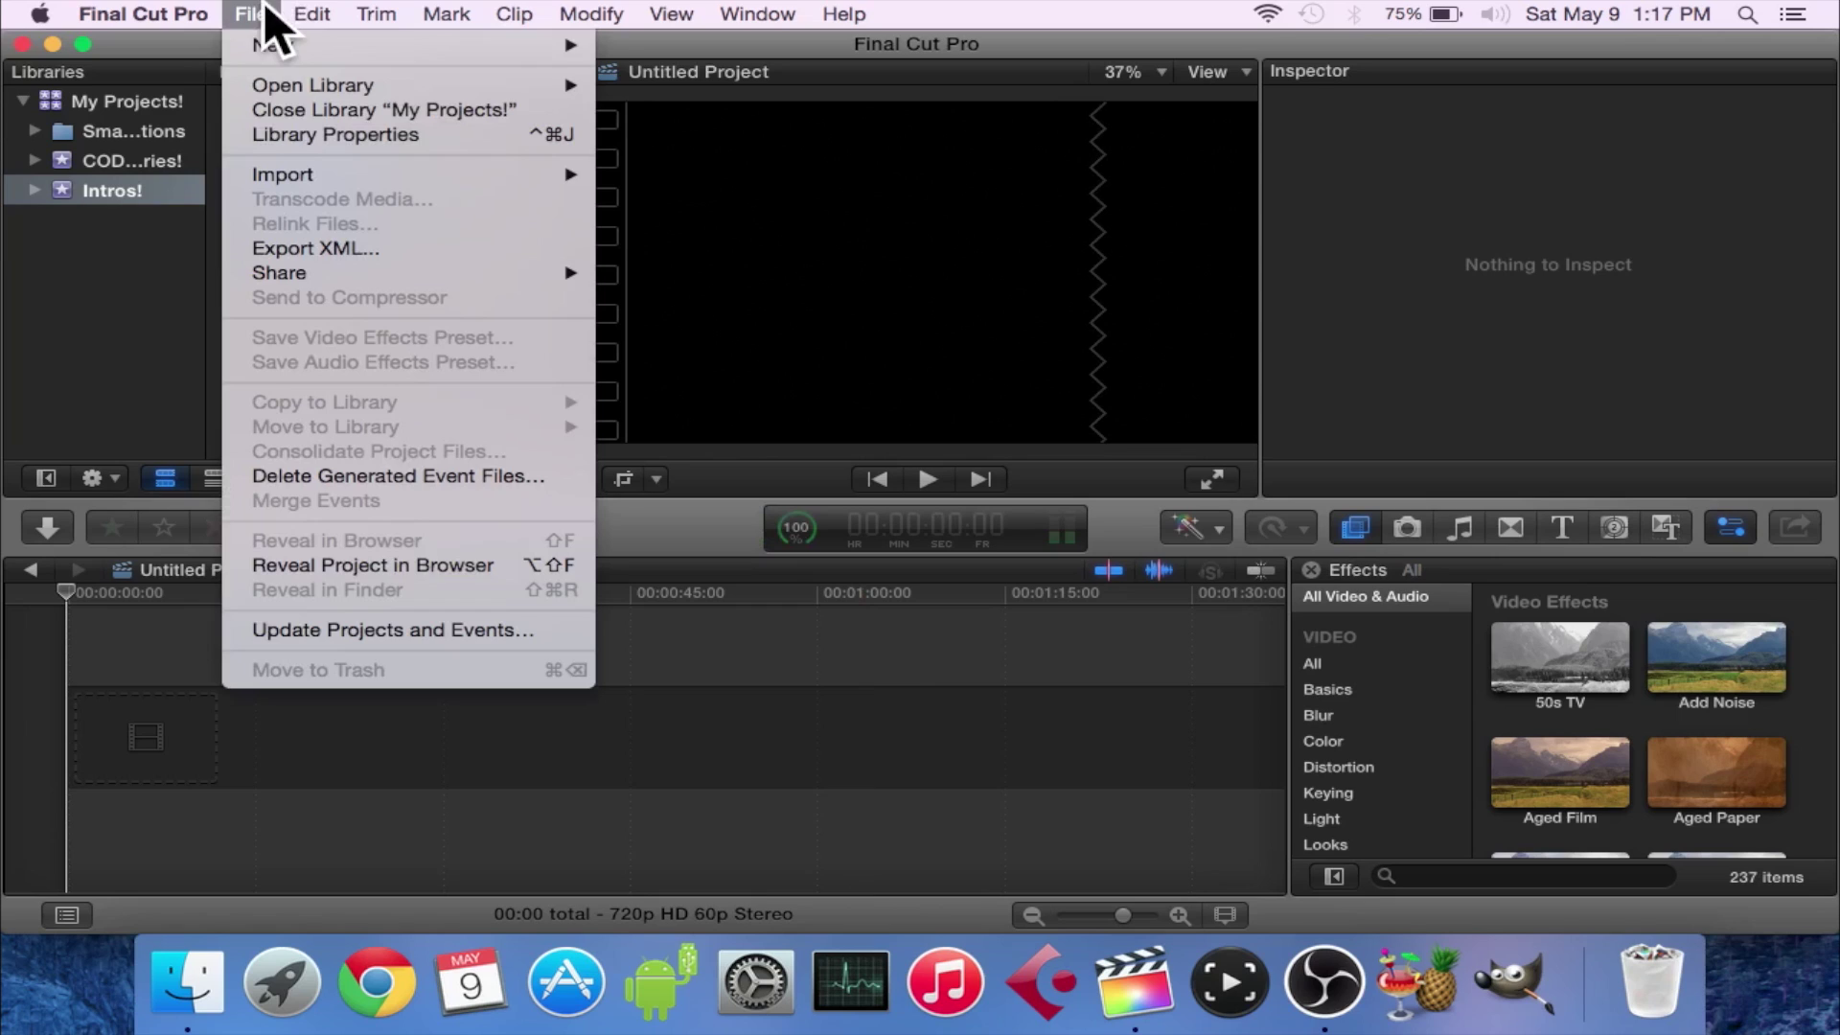
mouse_move(288, 45)
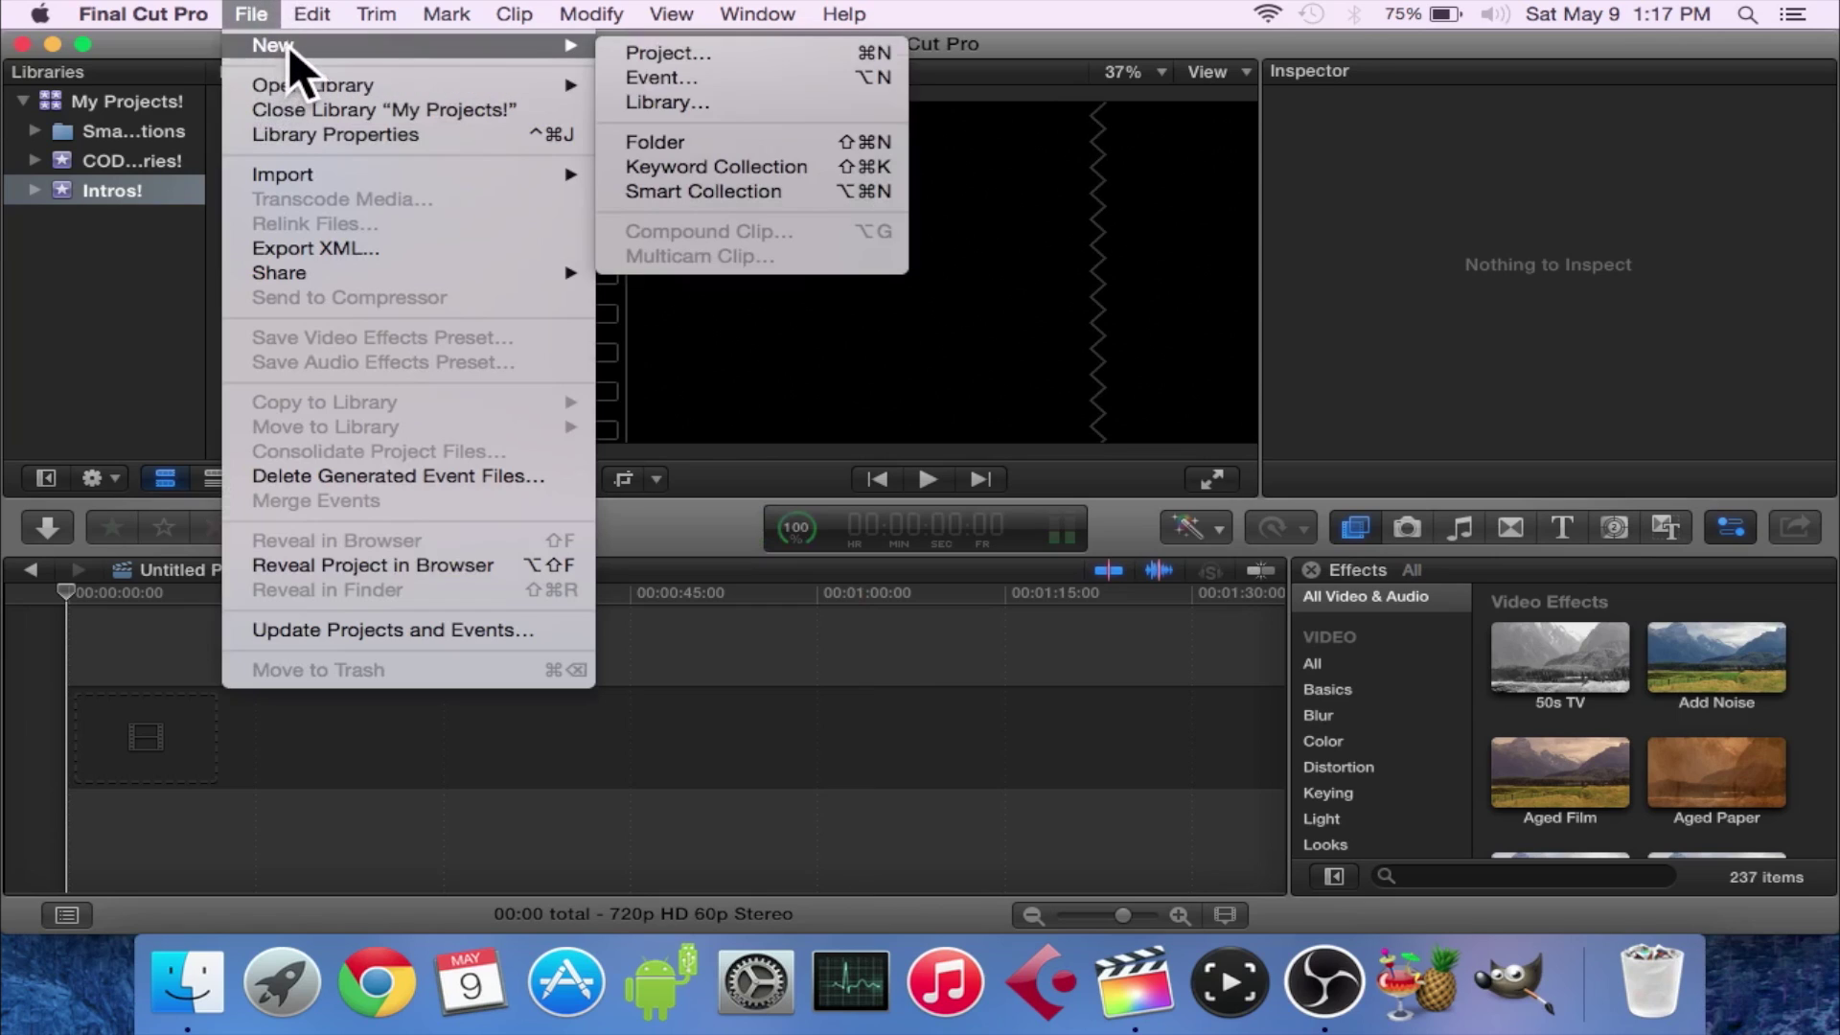
click(864, 80)
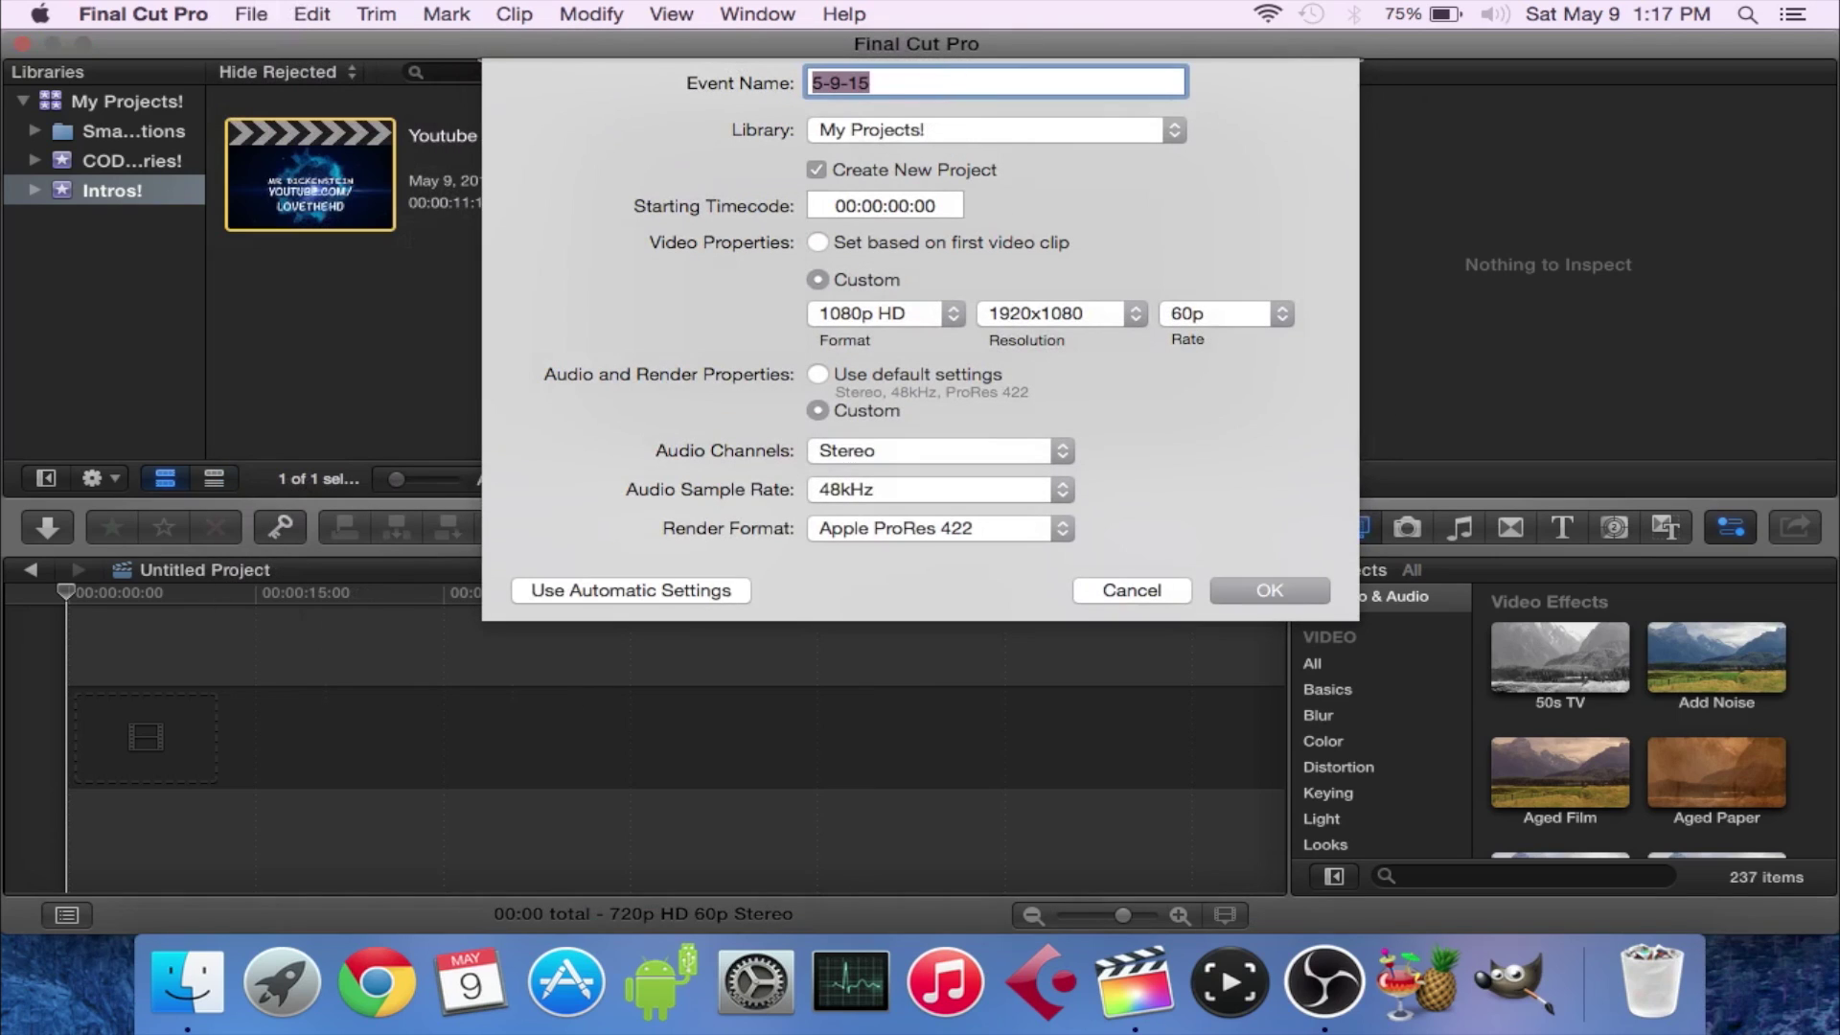
text(my videos)
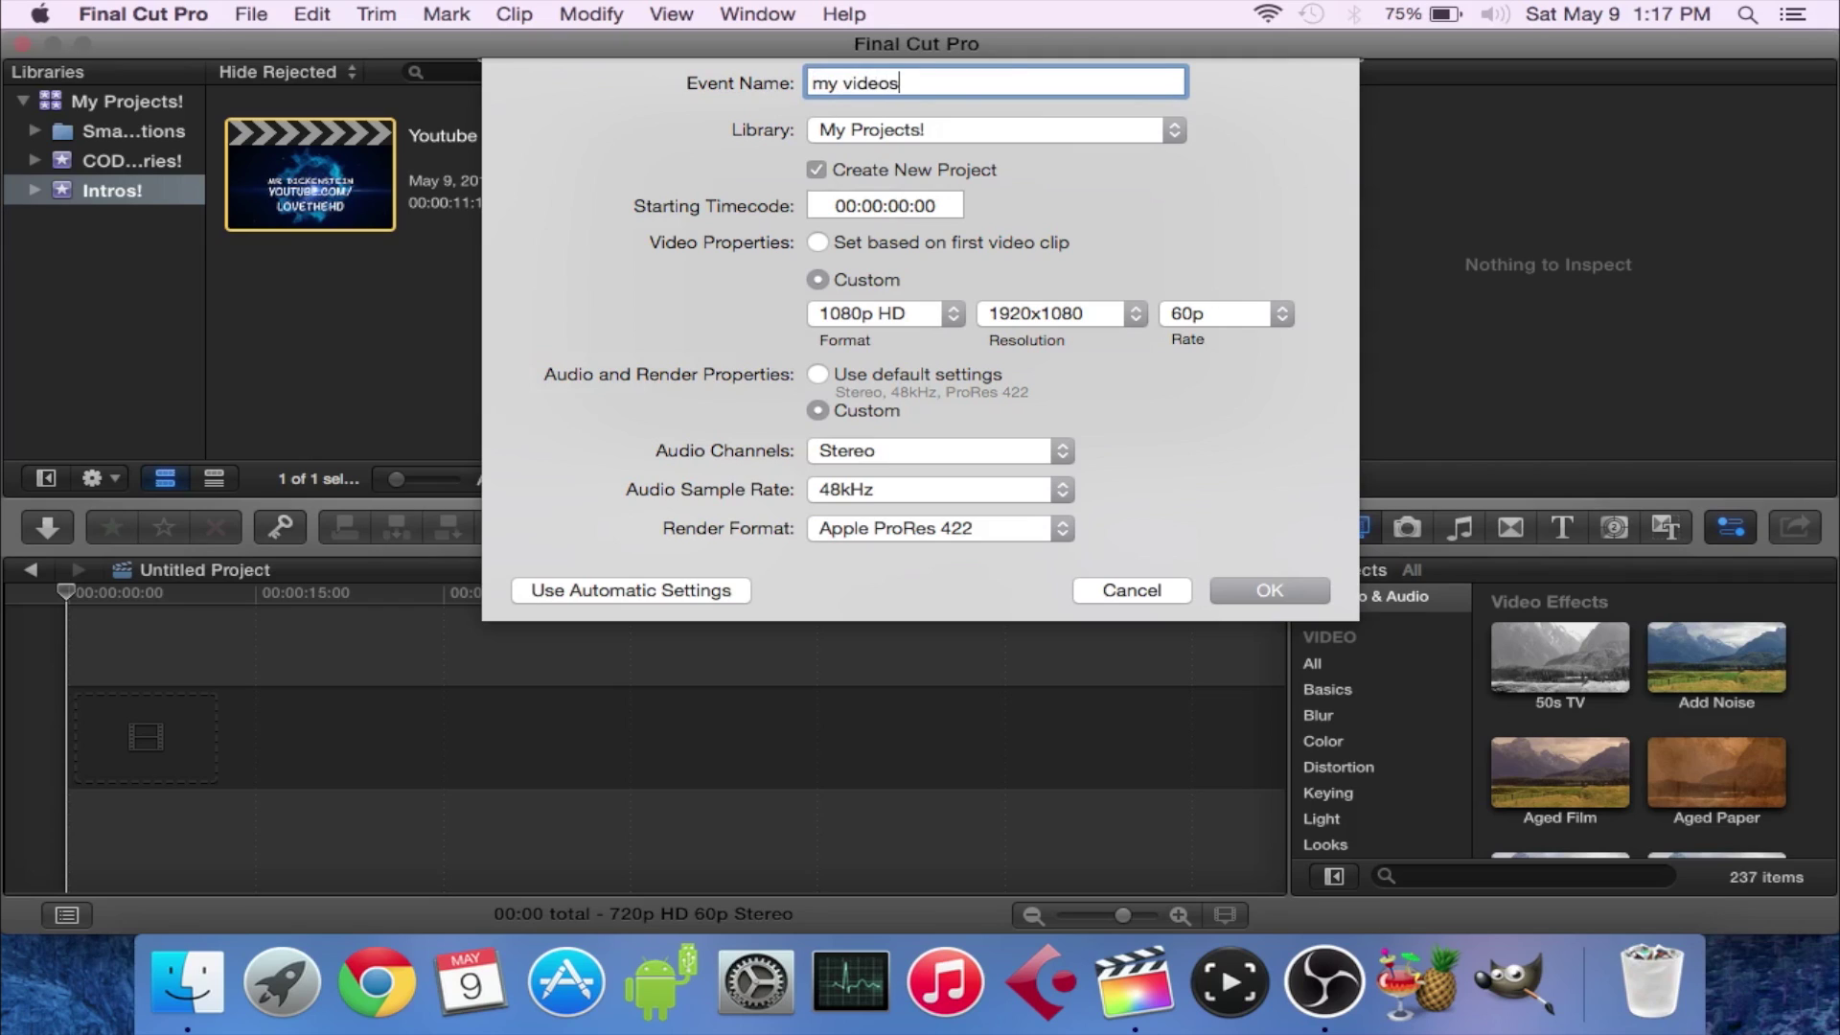
Set the event's project format to 1080p HD at 60p and create the event
click(873, 306)
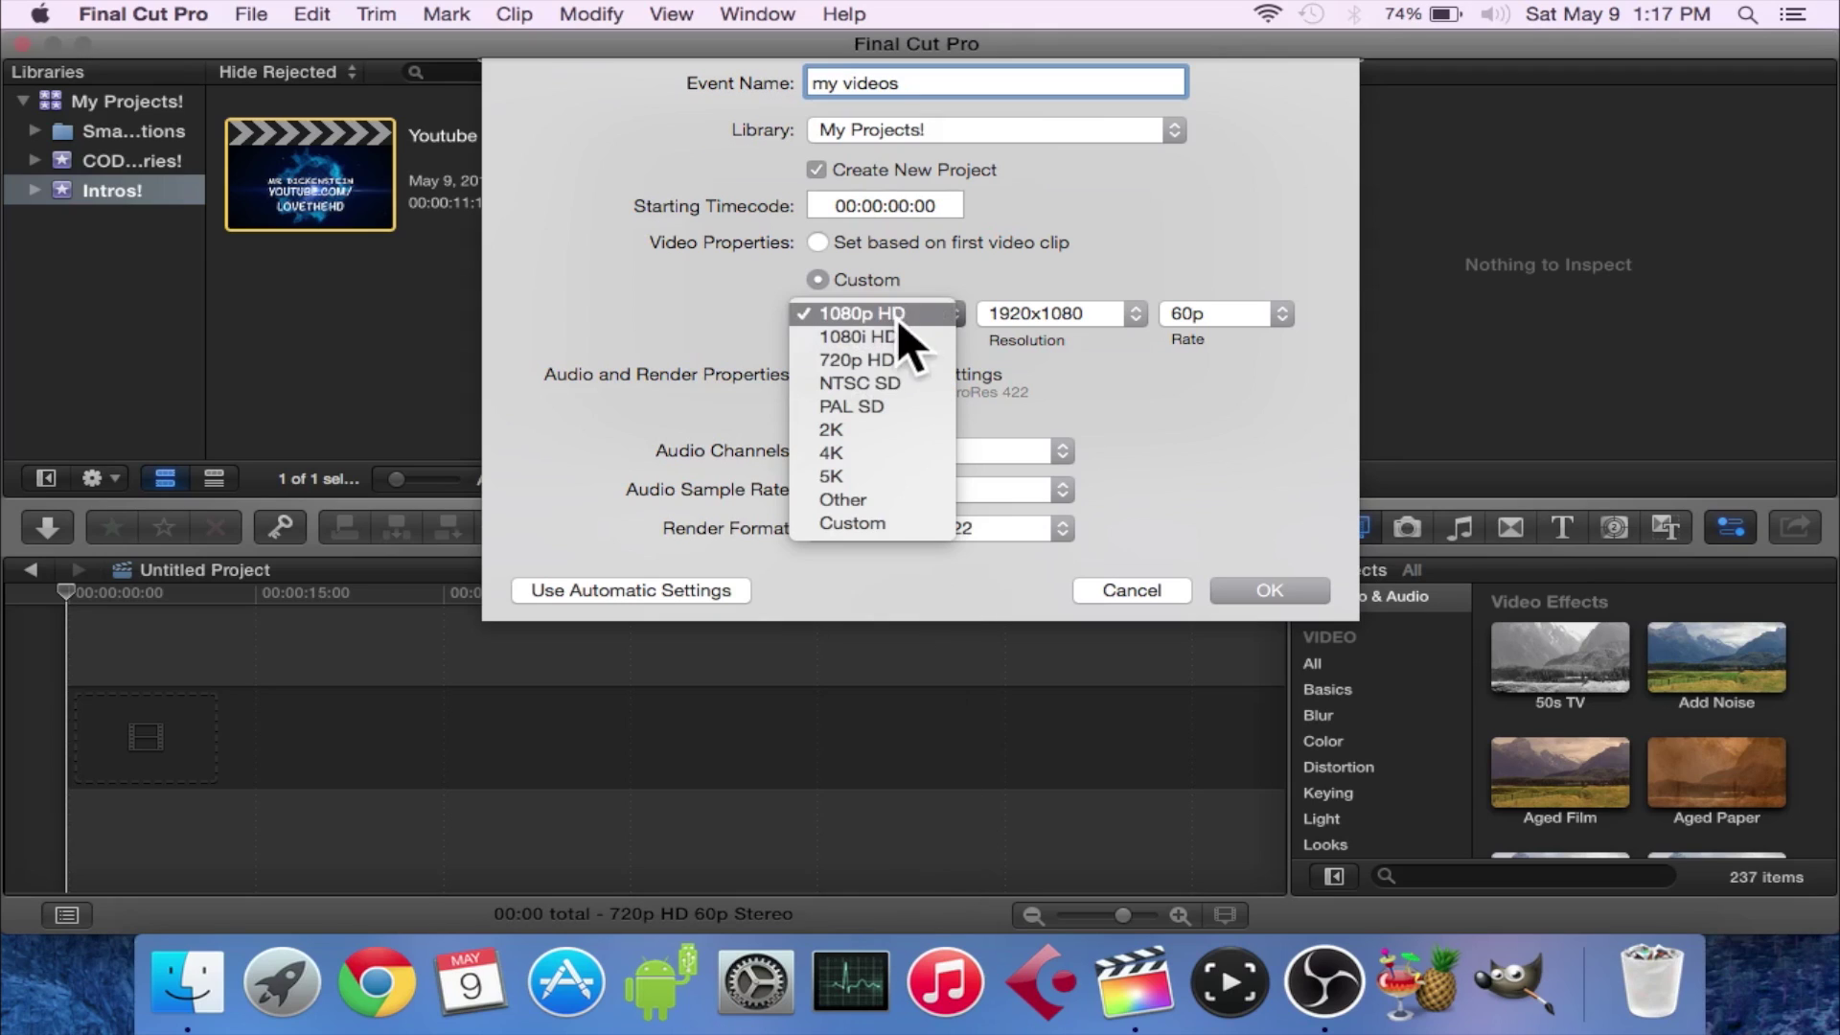
click(885, 349)
click(885, 301)
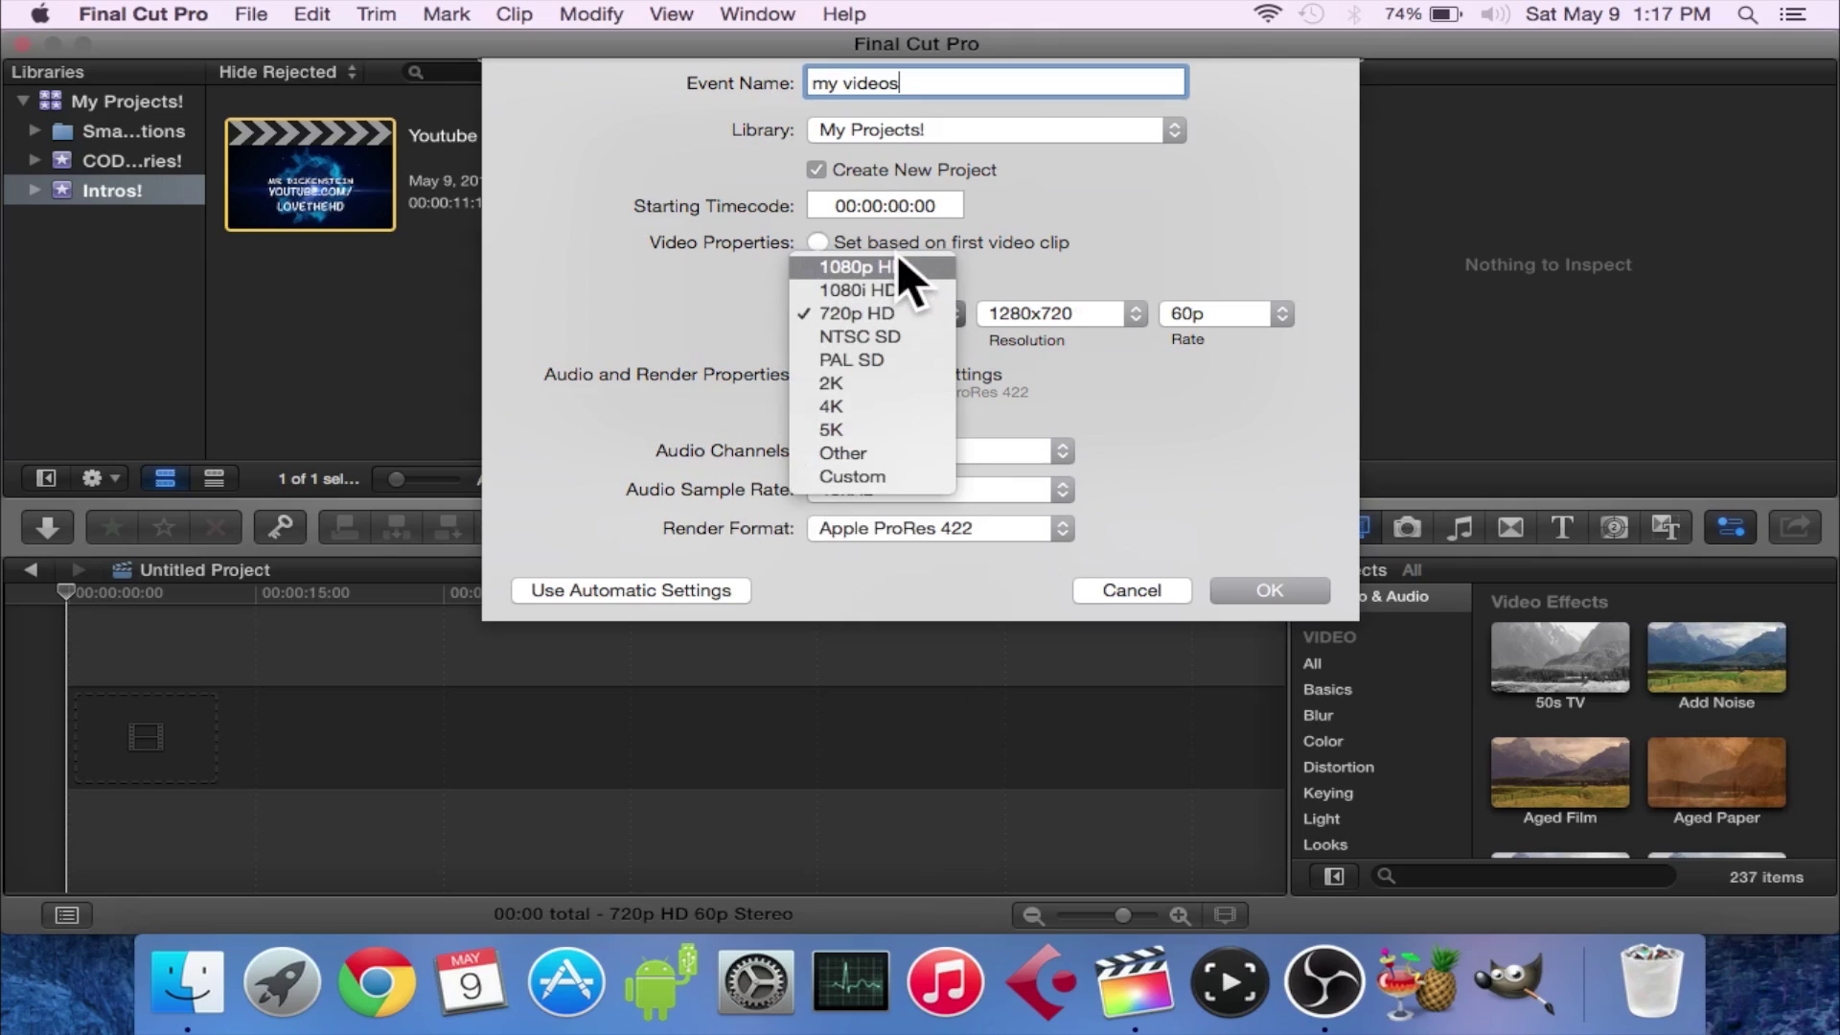
click(898, 260)
click(879, 305)
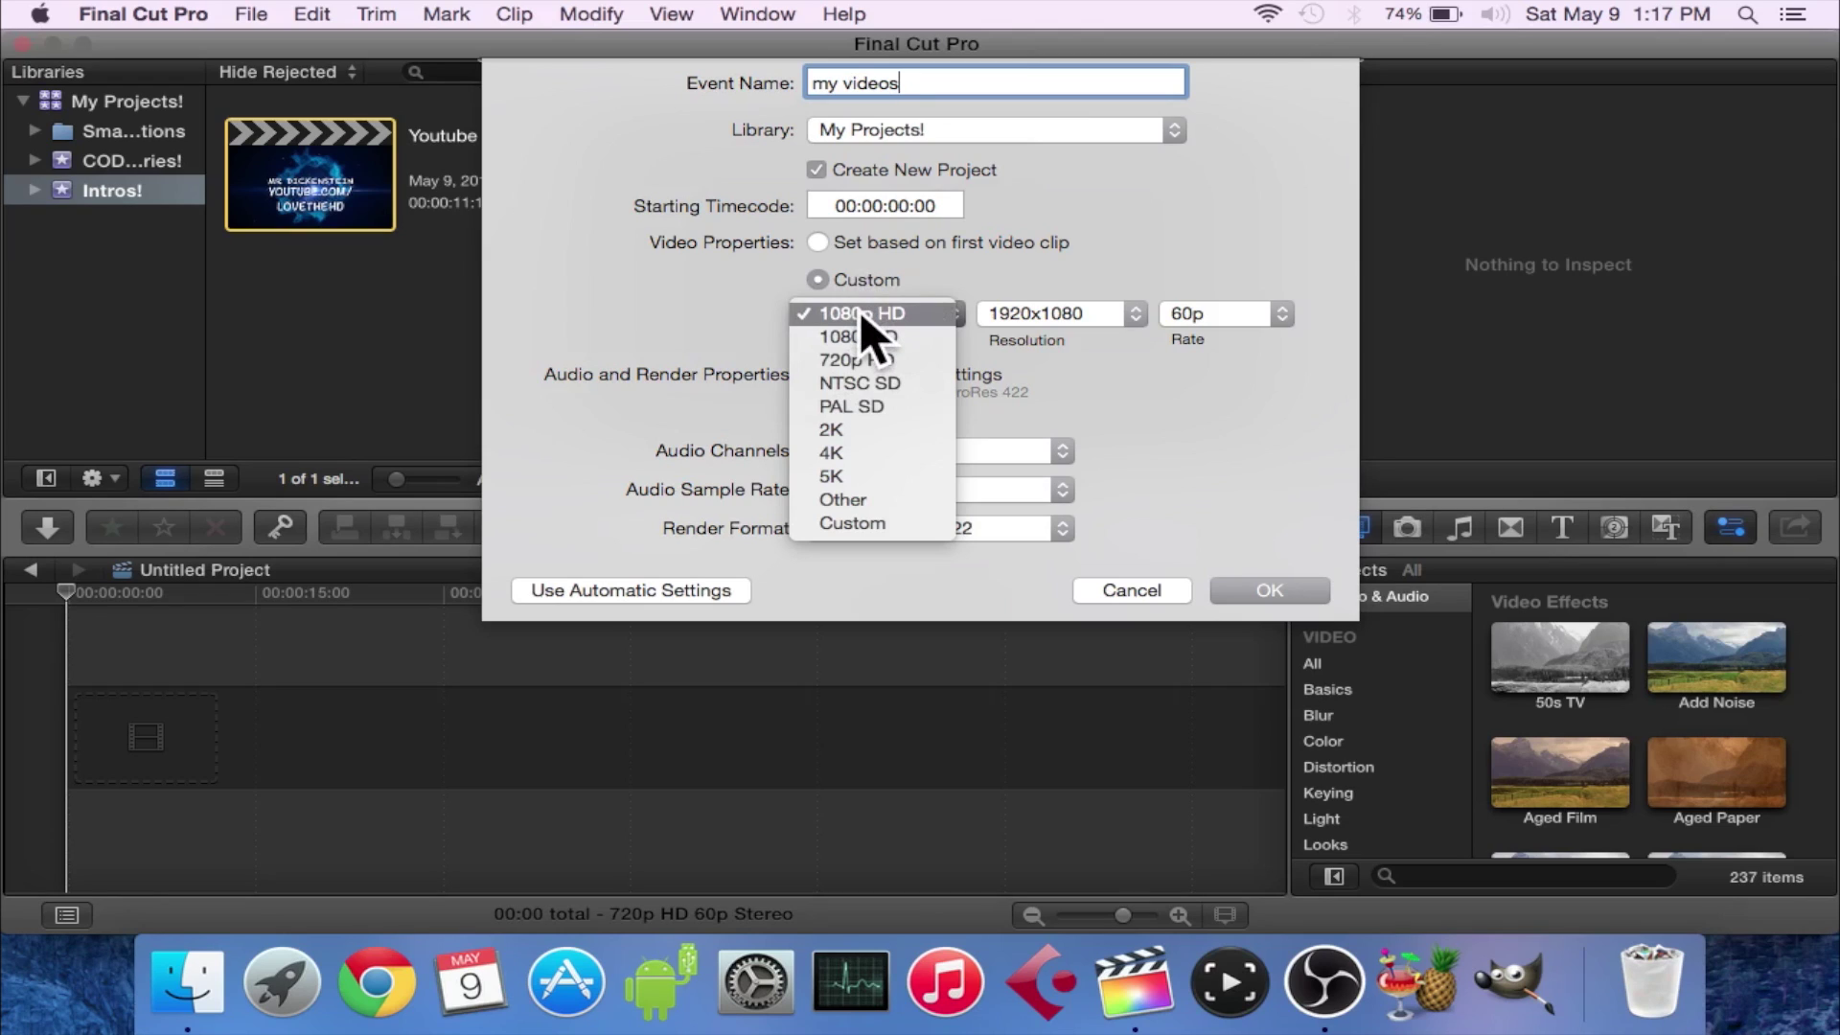
click(1174, 390)
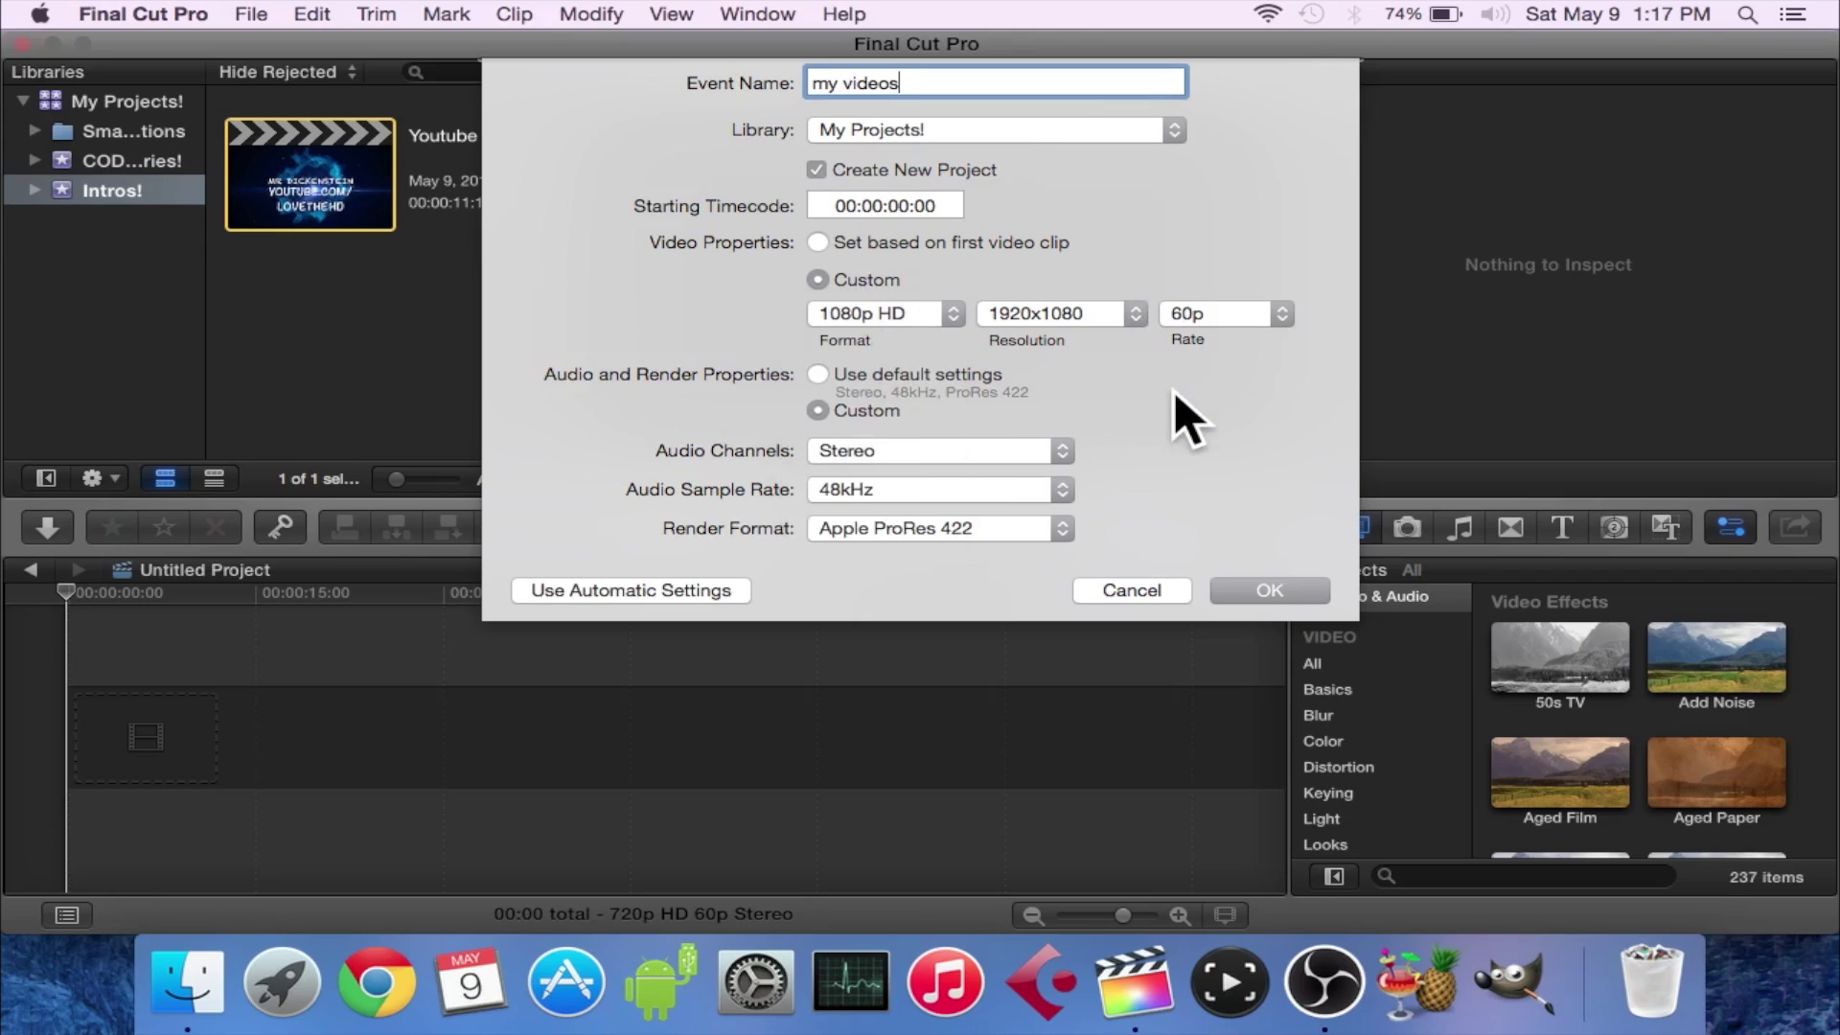
click(1222, 308)
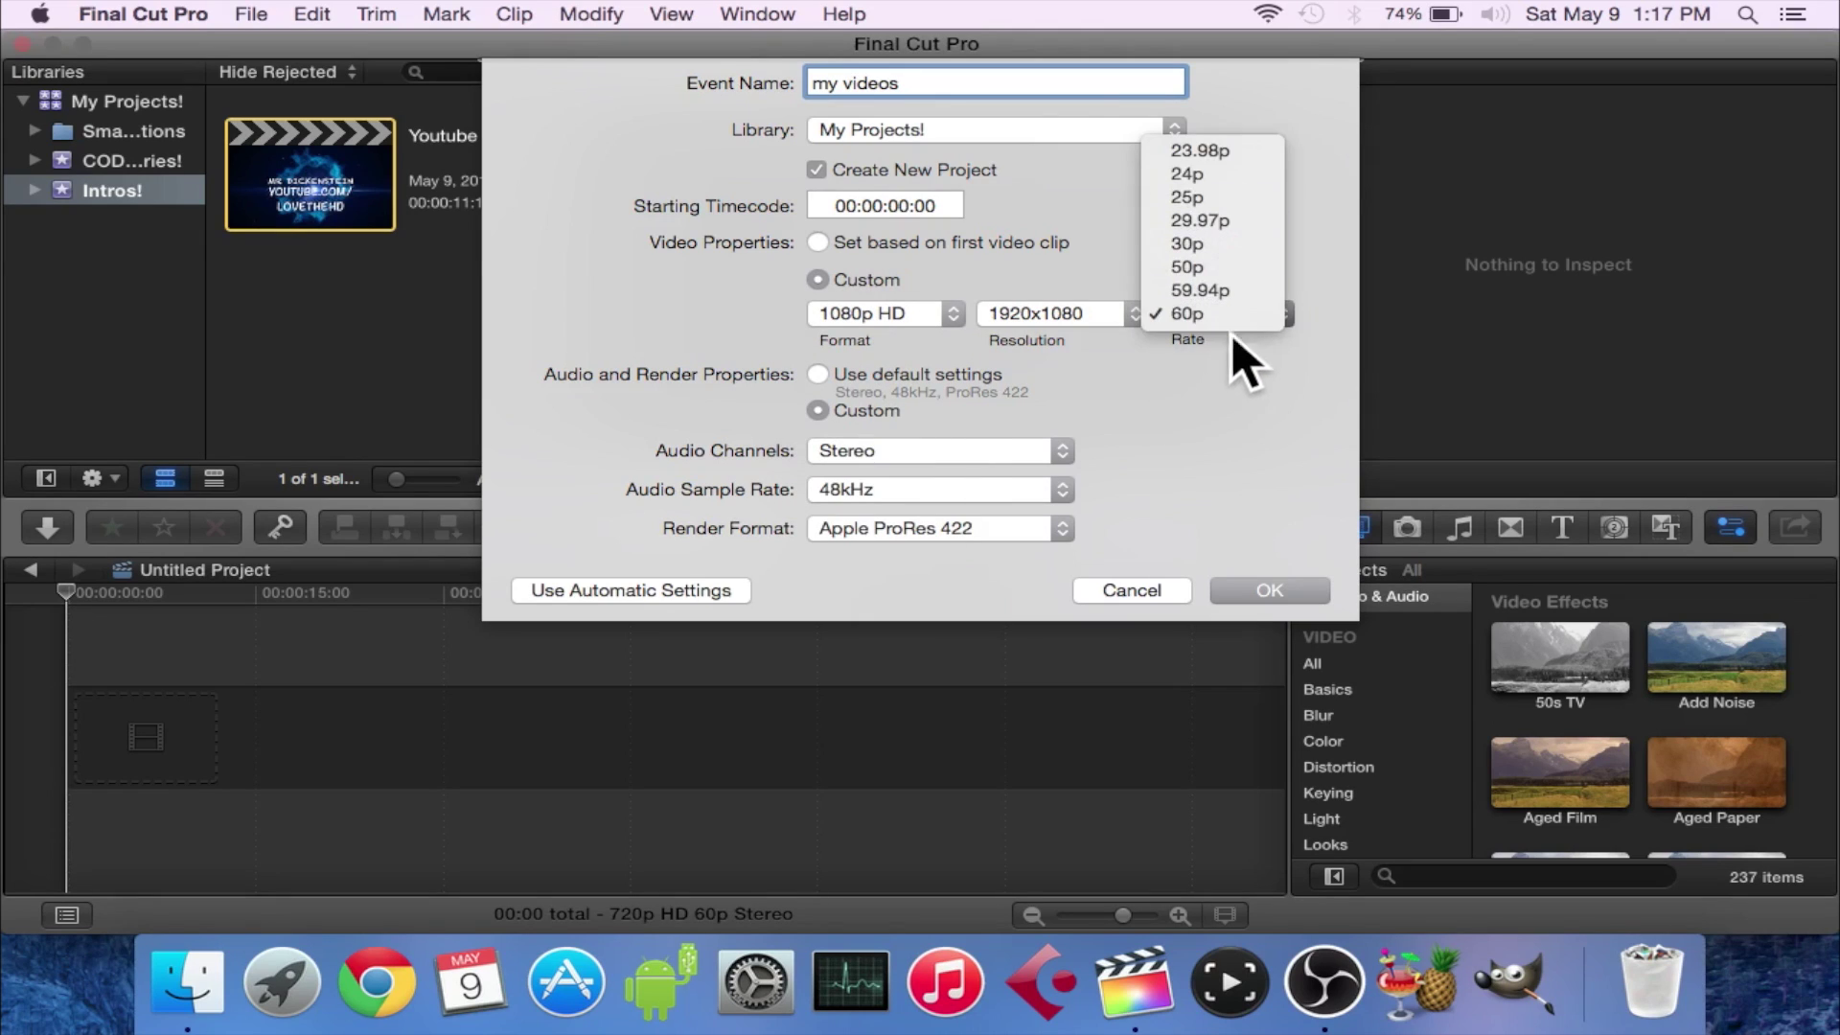
click(1222, 364)
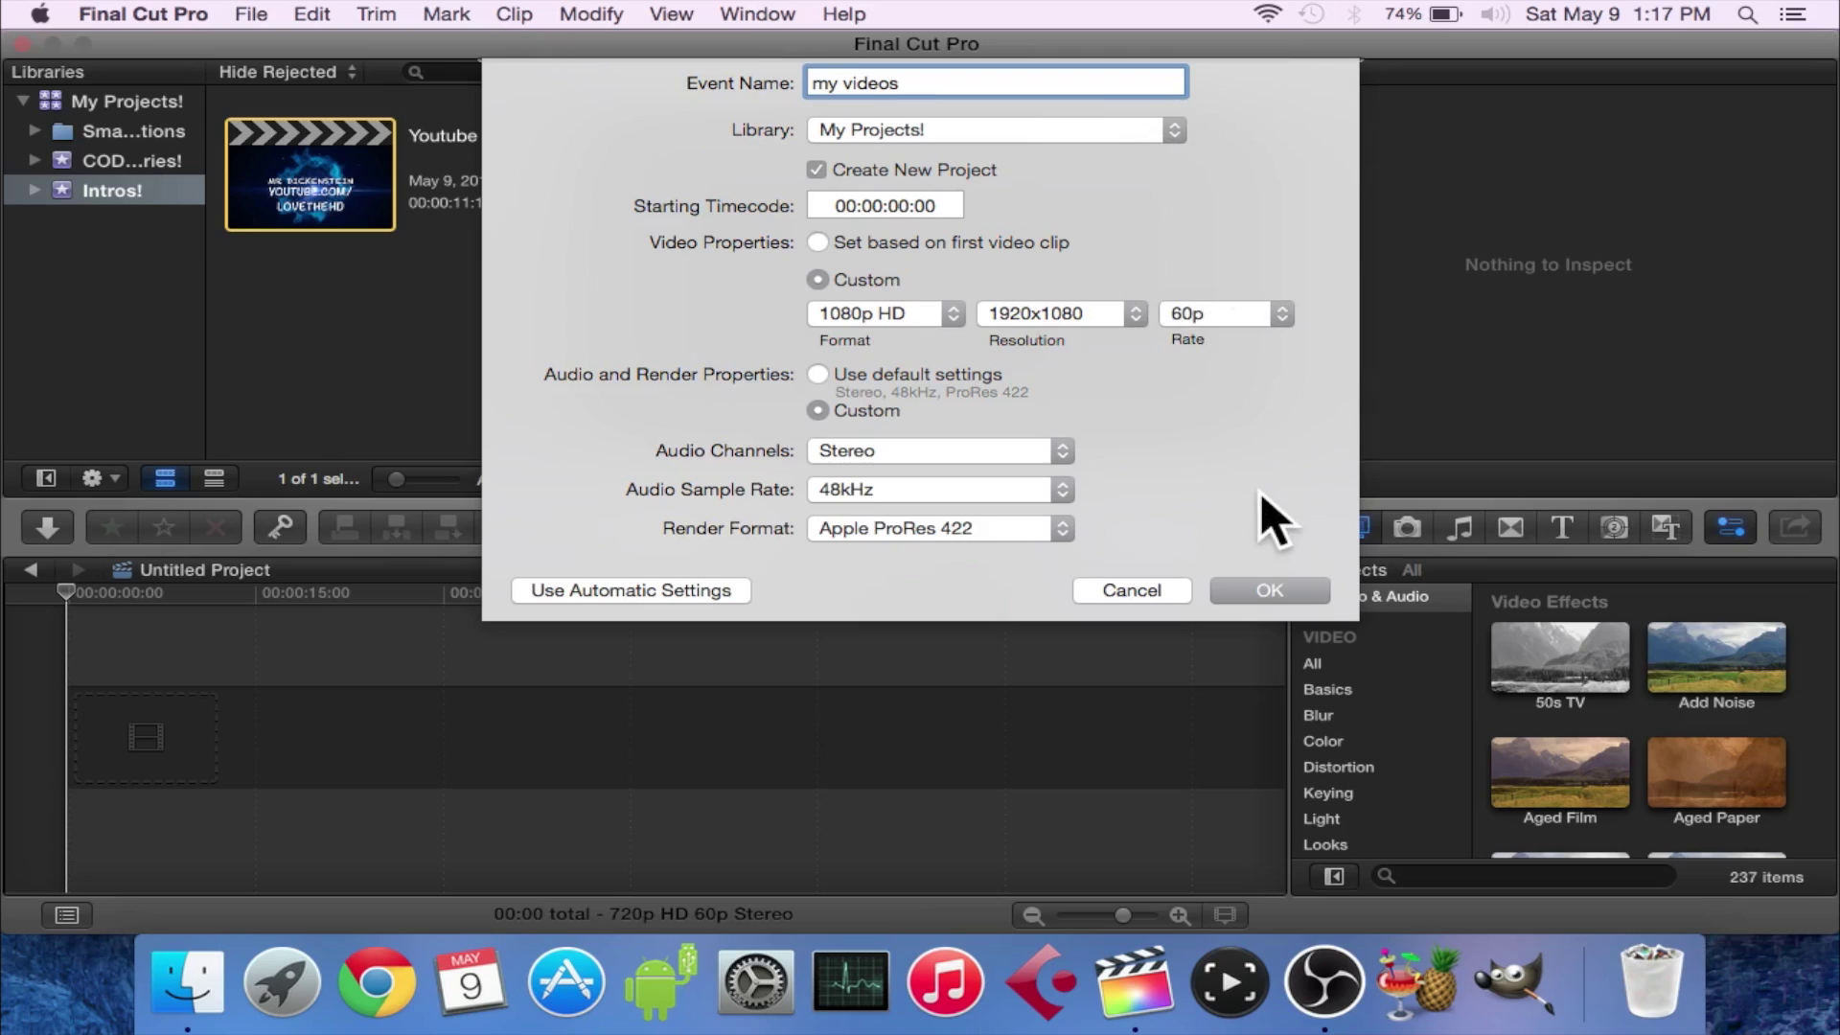
click(1249, 586)
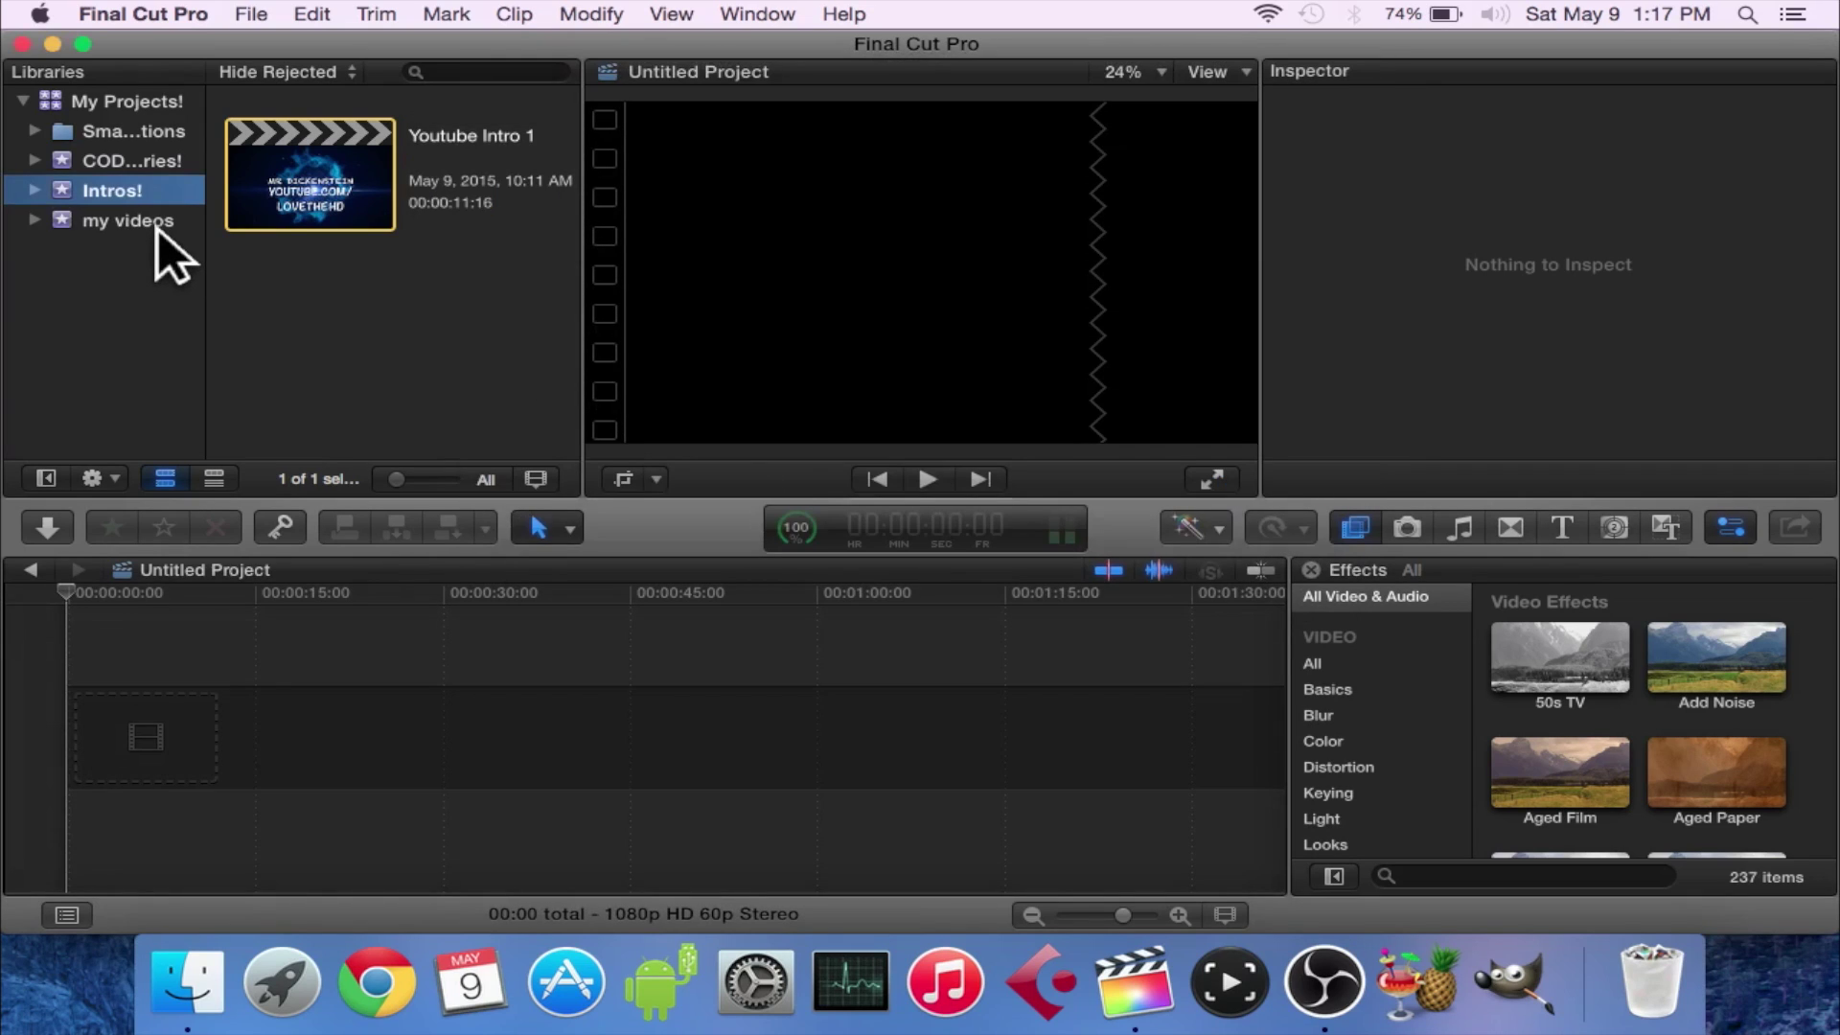
In the my videos event, rename Untitled Project to 'my test1'
click(155, 224)
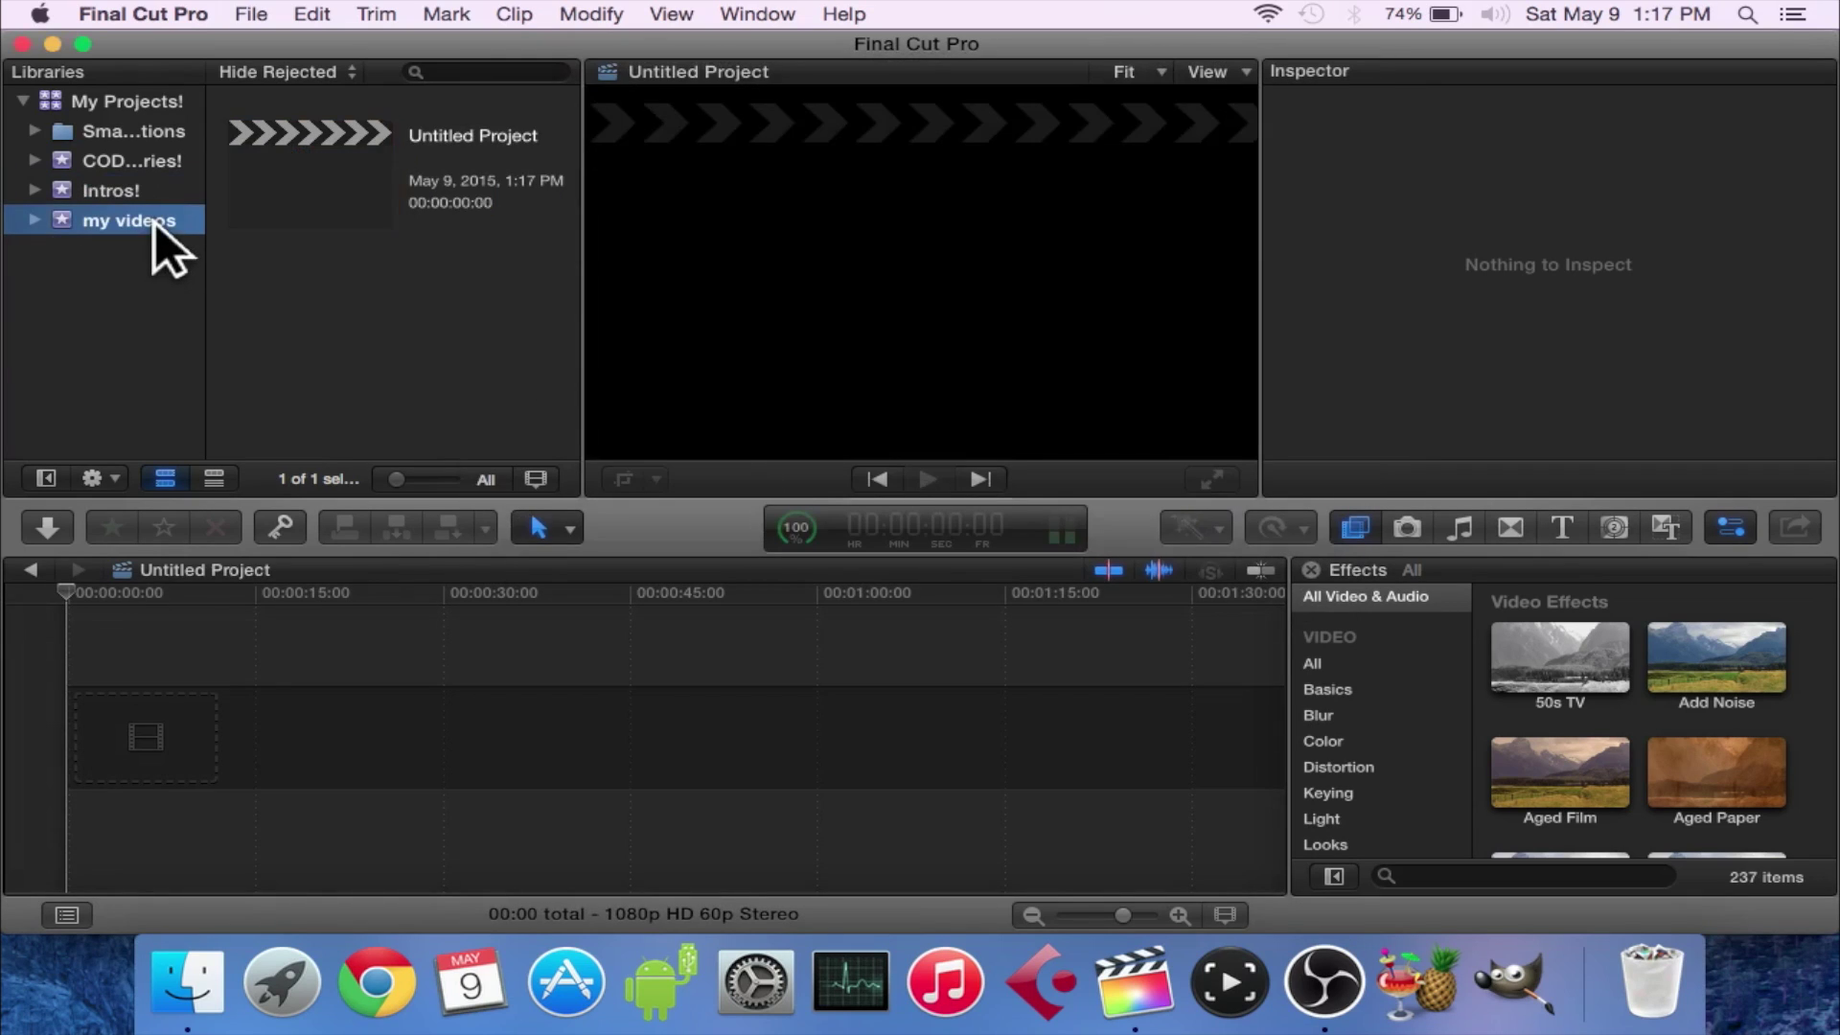
click(258, 10)
mouse_move(269, 39)
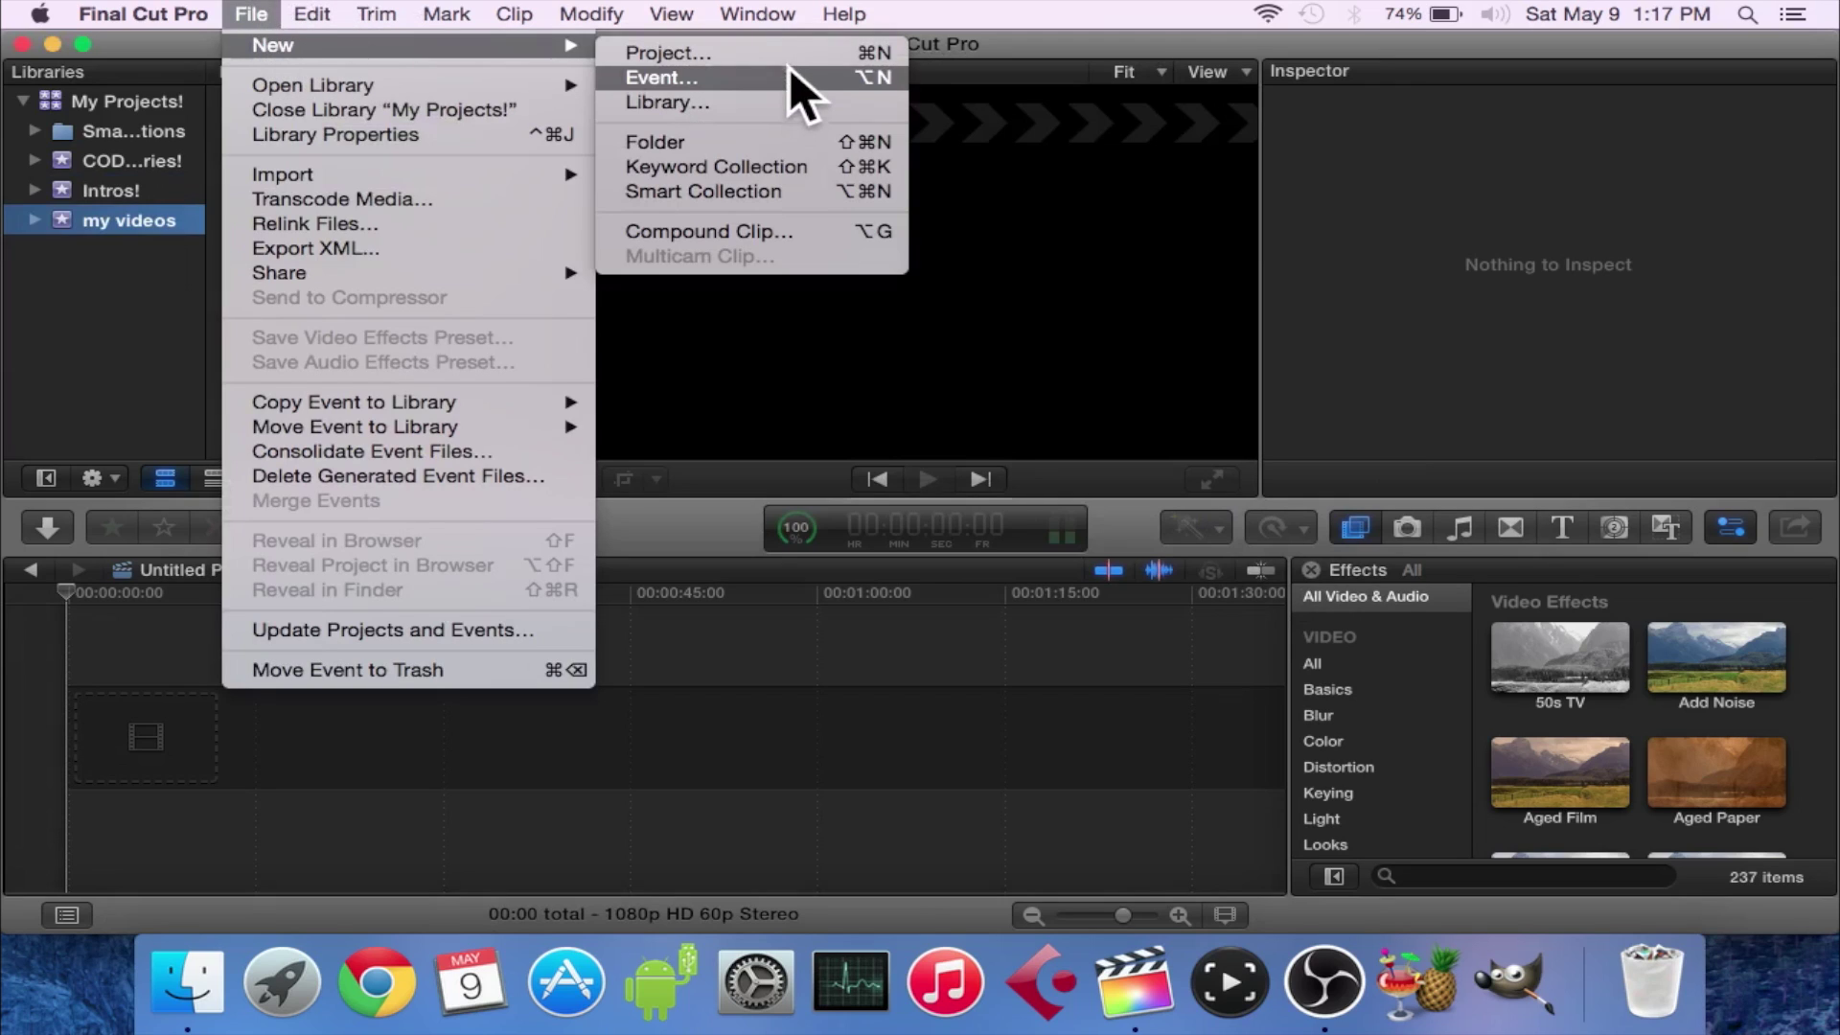
click(730, 332)
click(456, 132)
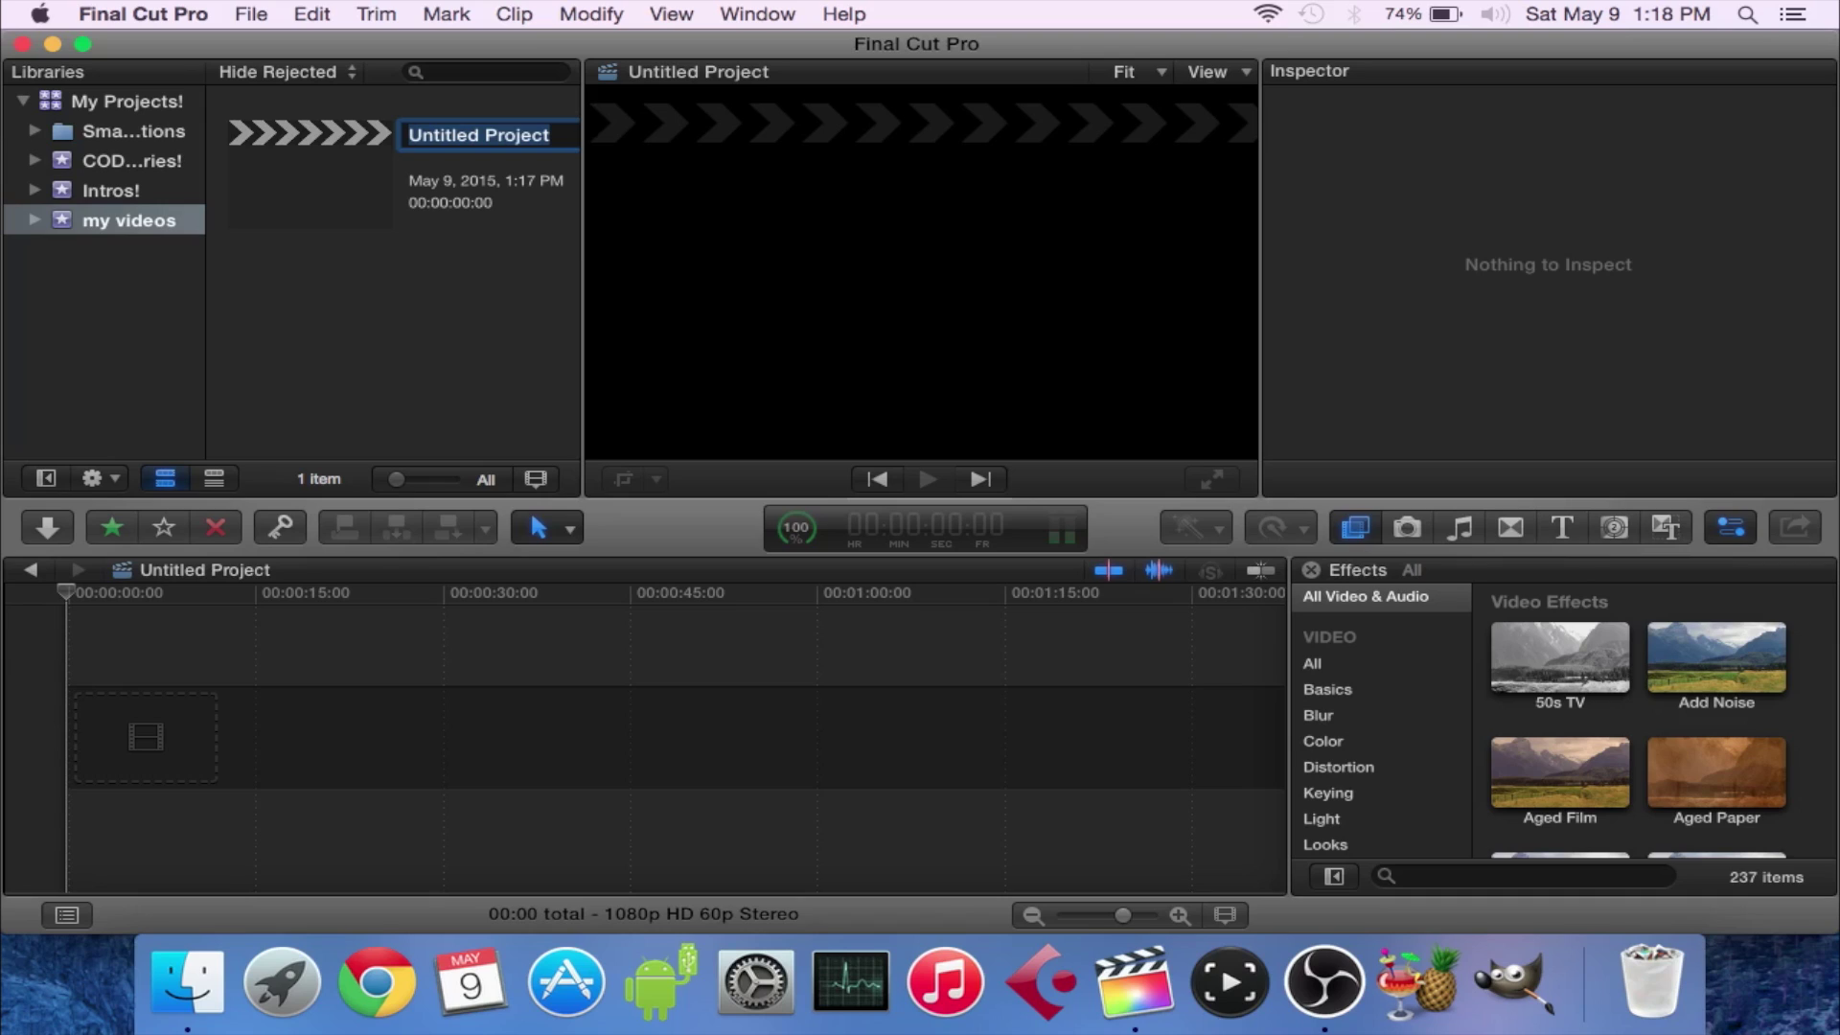
text(my te)
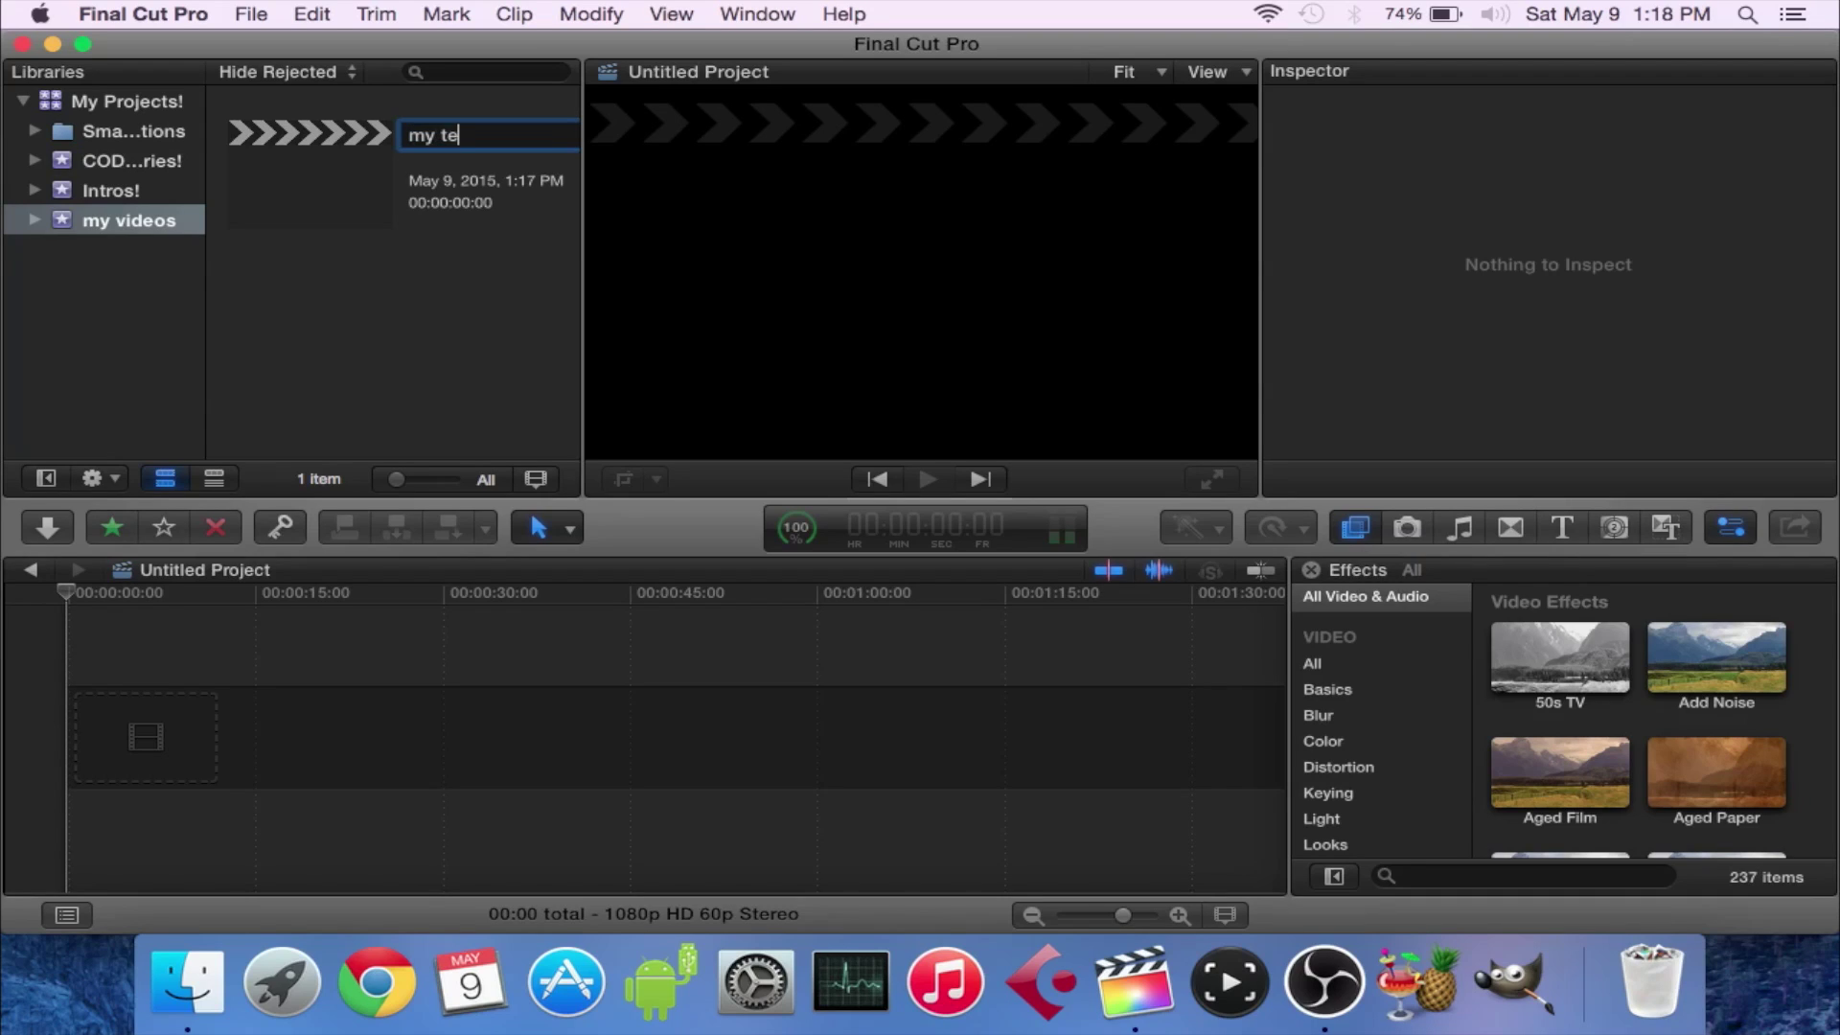
text(st1)
key(Return)
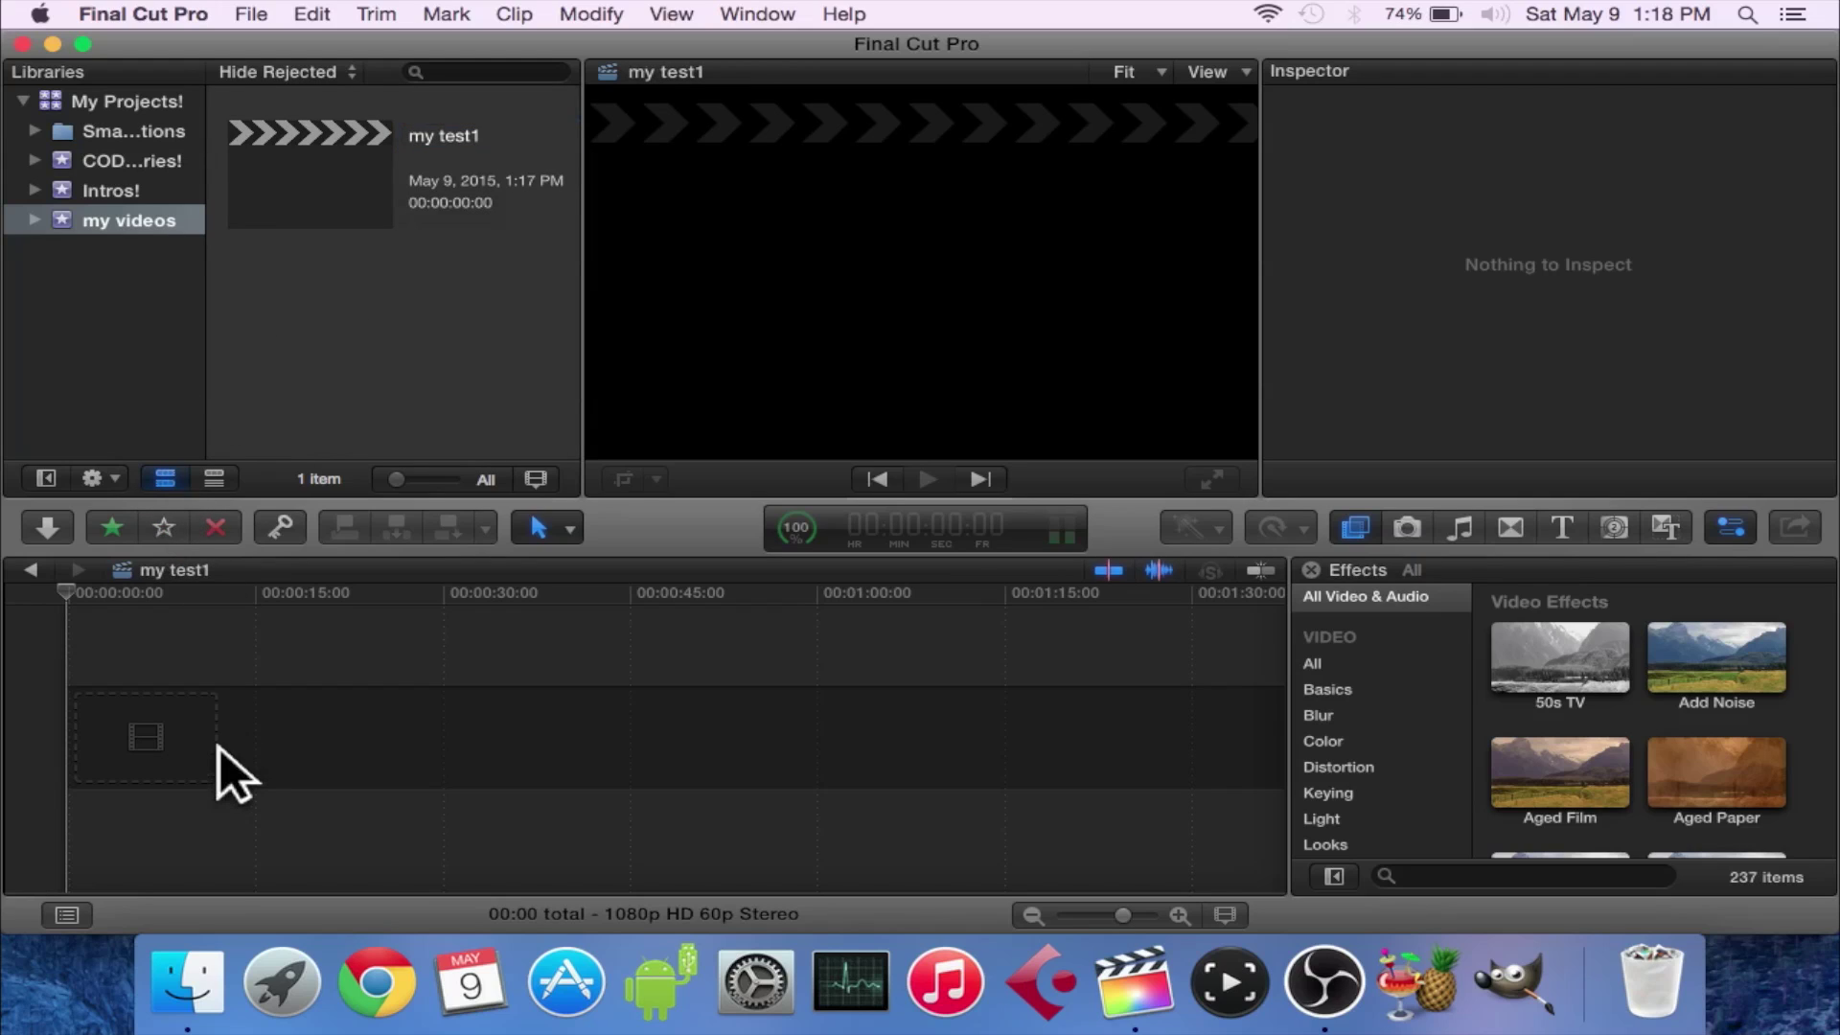
Drag 30-7 Defender FFA.mov from Finder's Movies folder into the my test1 timeline
click(230, 777)
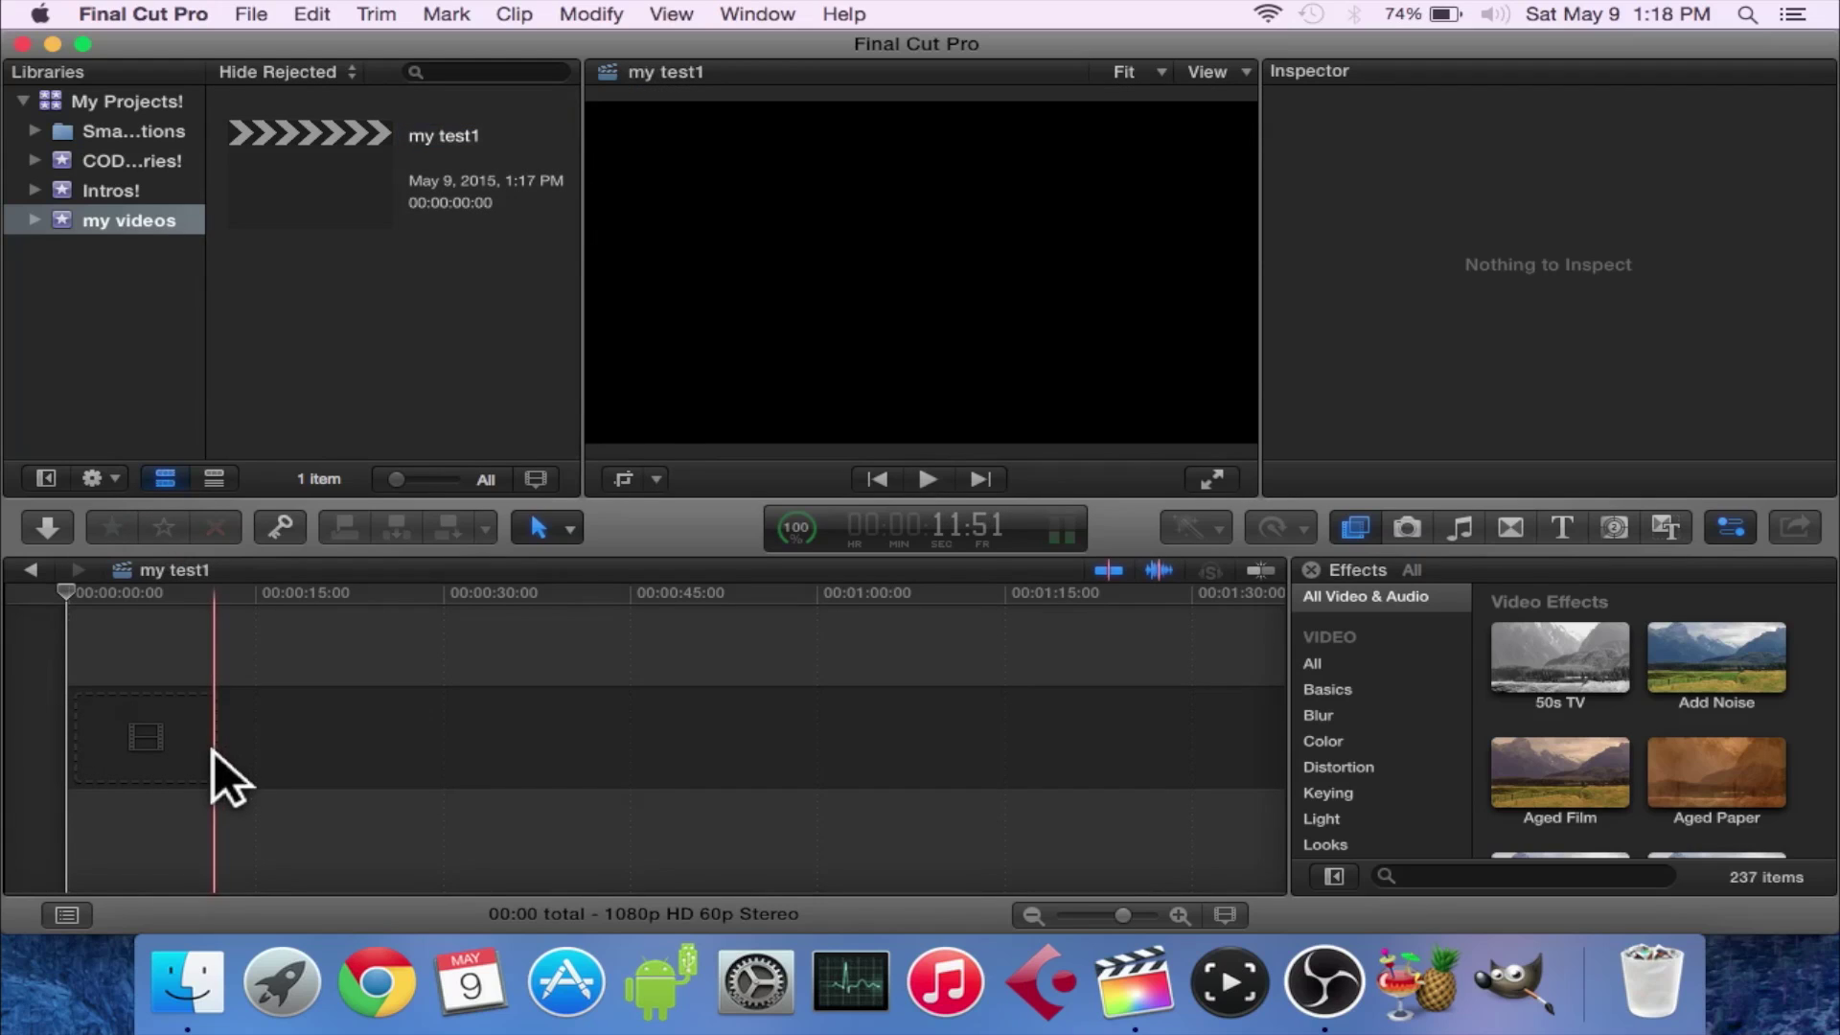
click(177, 999)
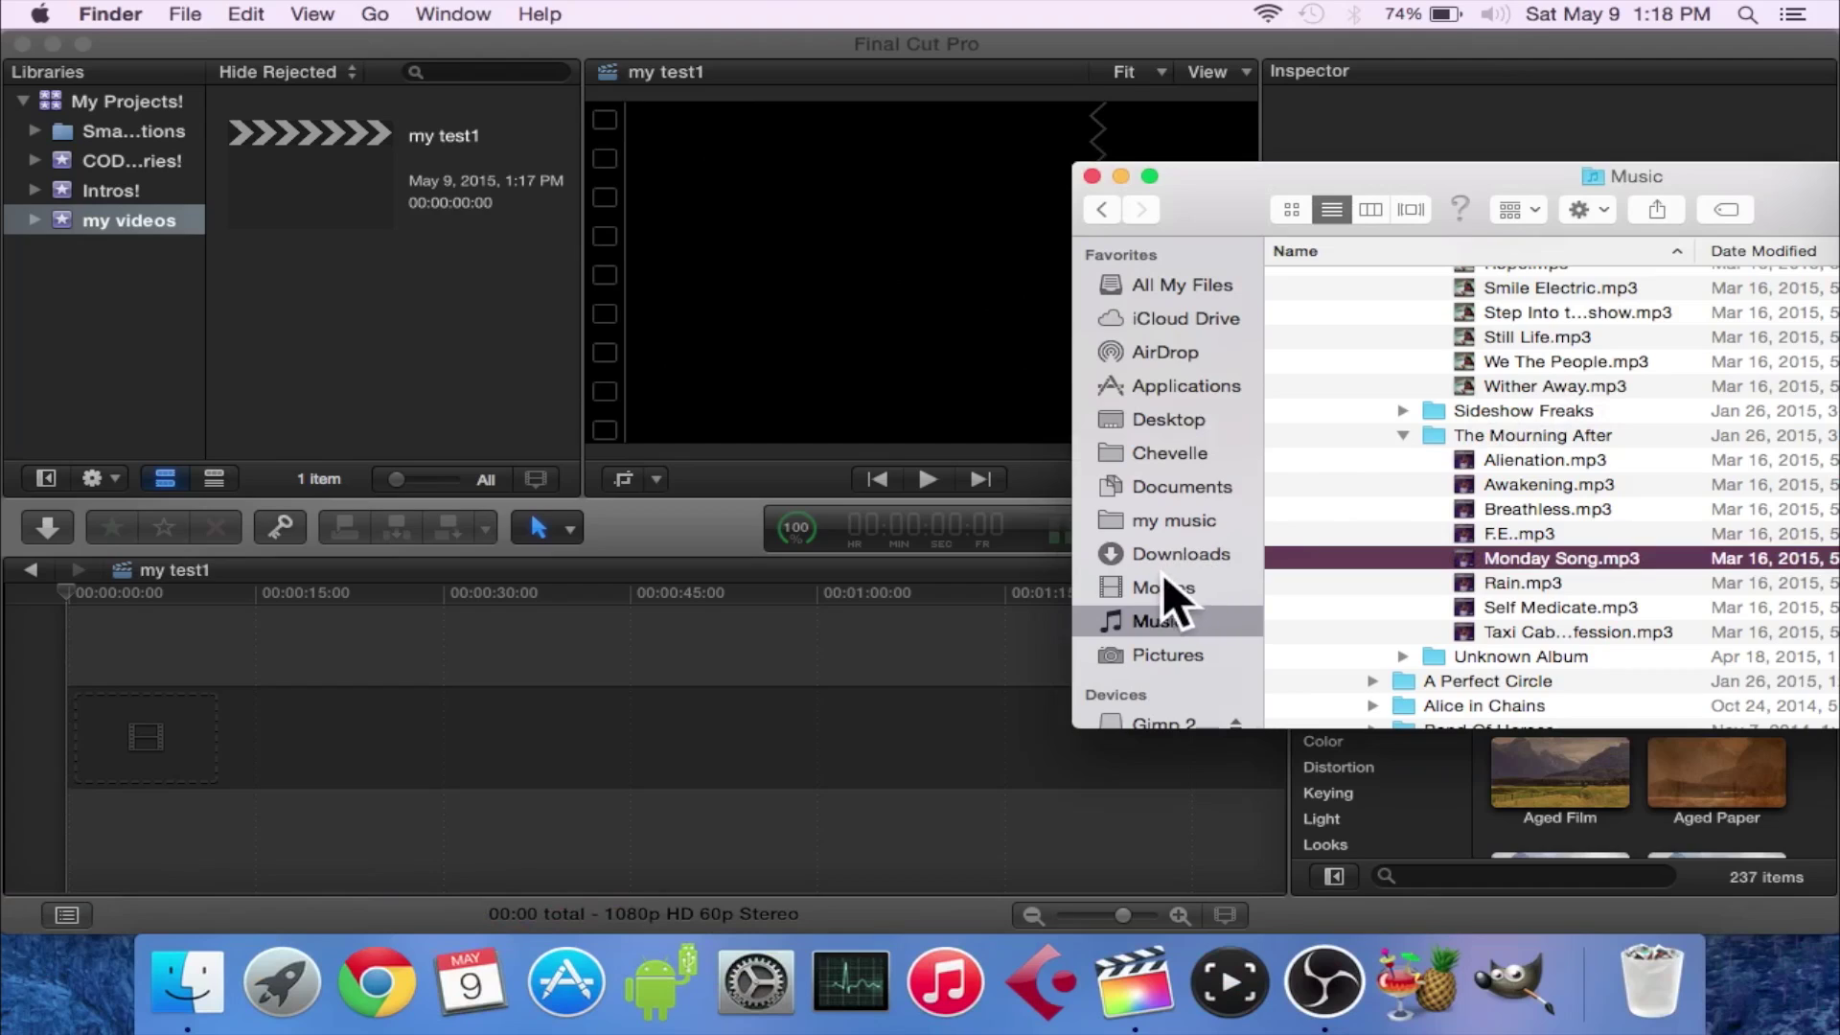
click(1166, 409)
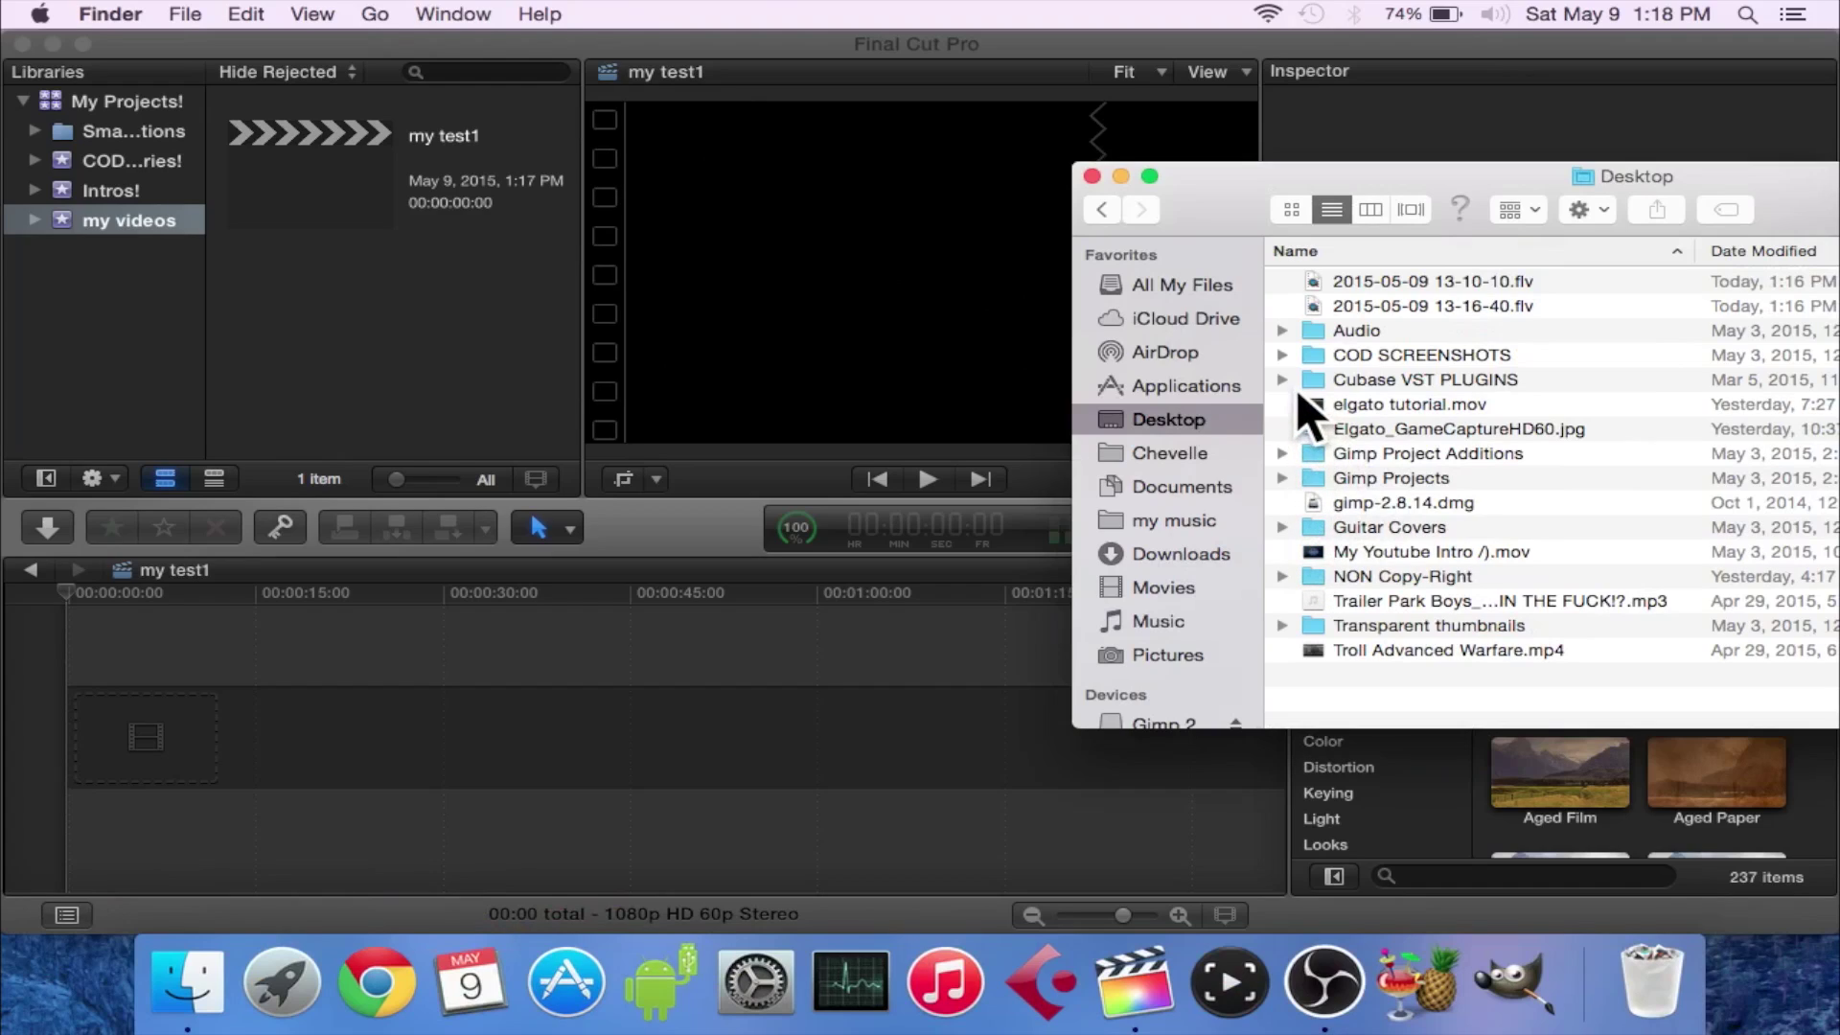
click(1178, 587)
click(1366, 523)
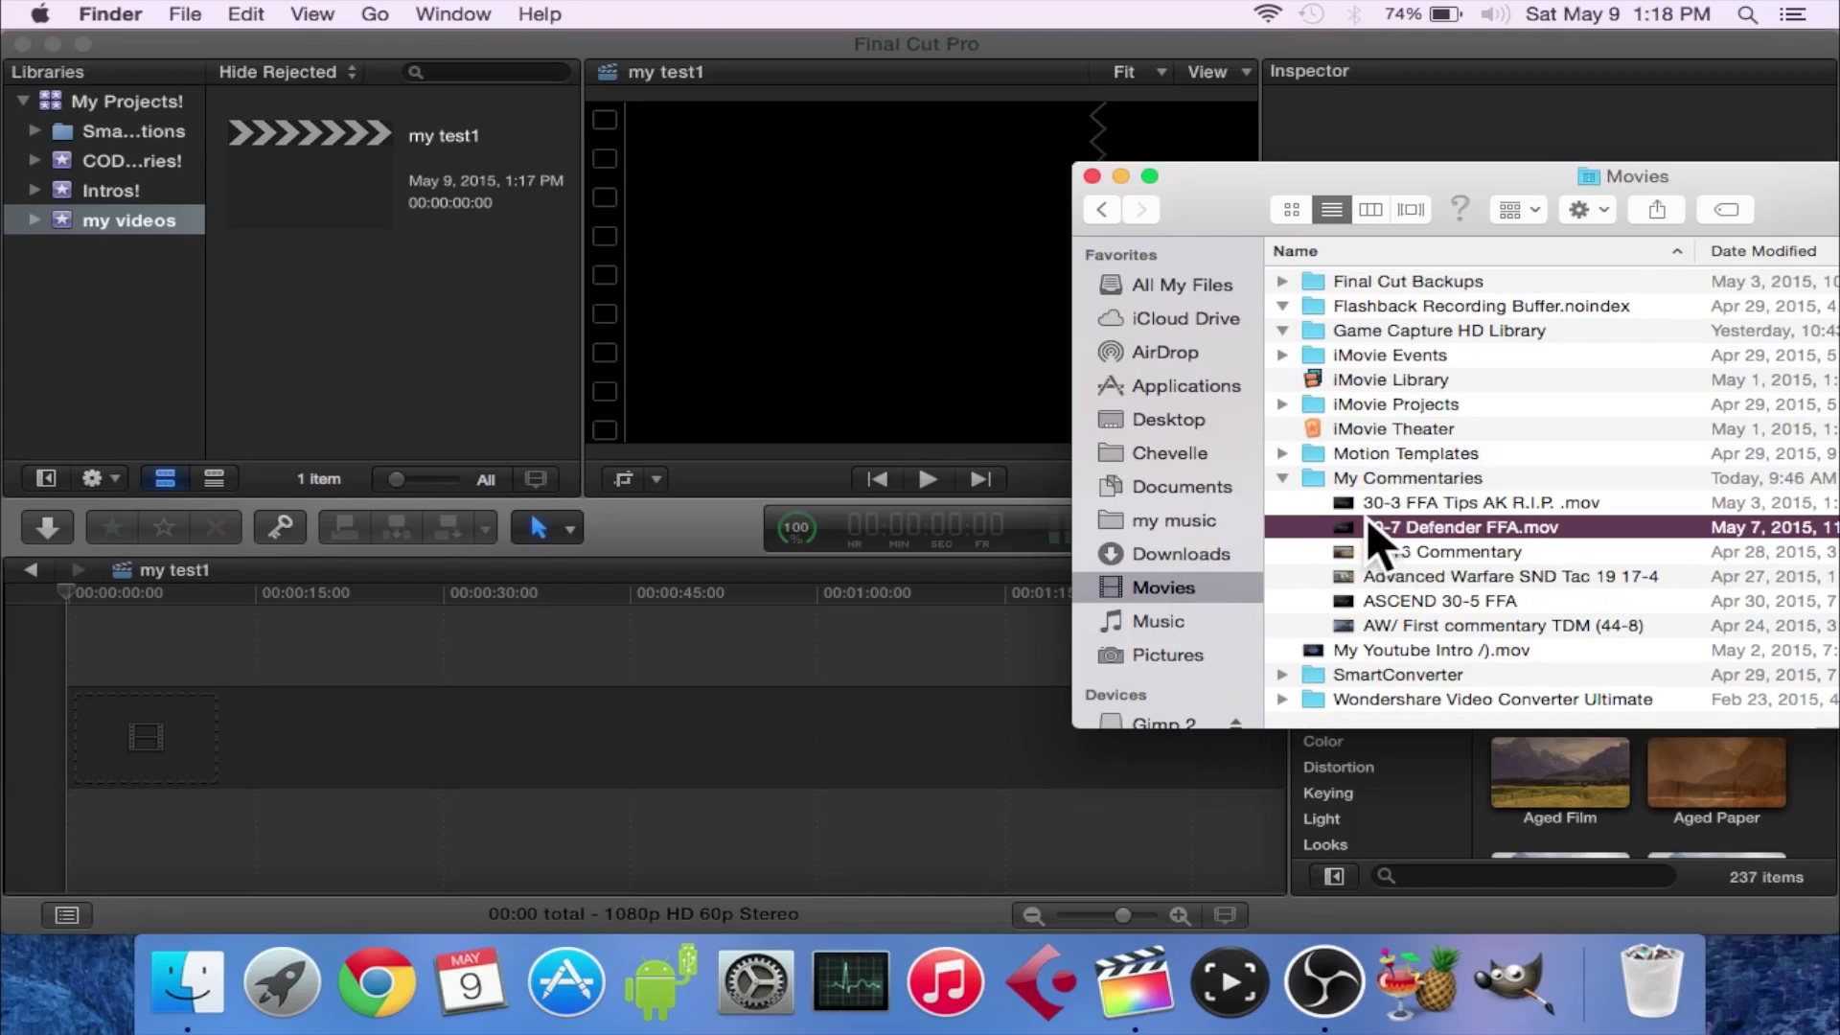
drag(1366, 517, 280, 739)
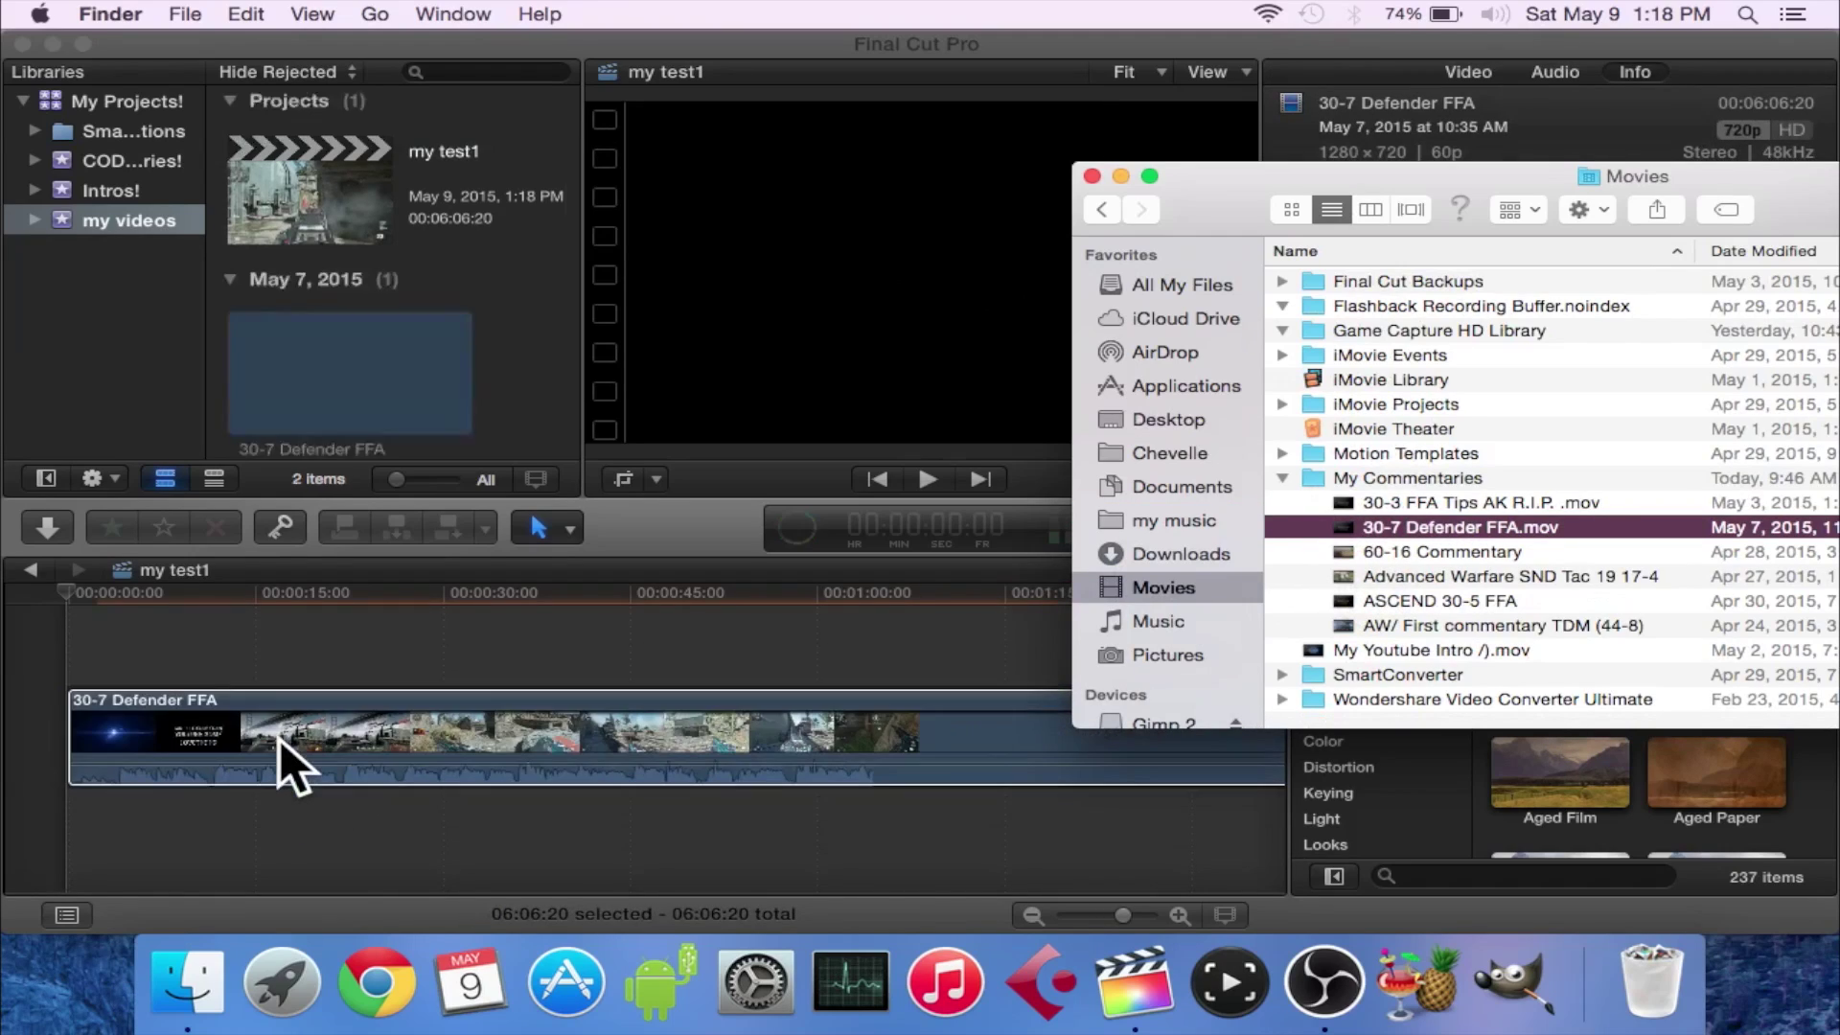
Trim the end of the 30-7 Defender FFA clip so the project runs 10:25
click(253, 718)
scroll(253, 717, right, 5)
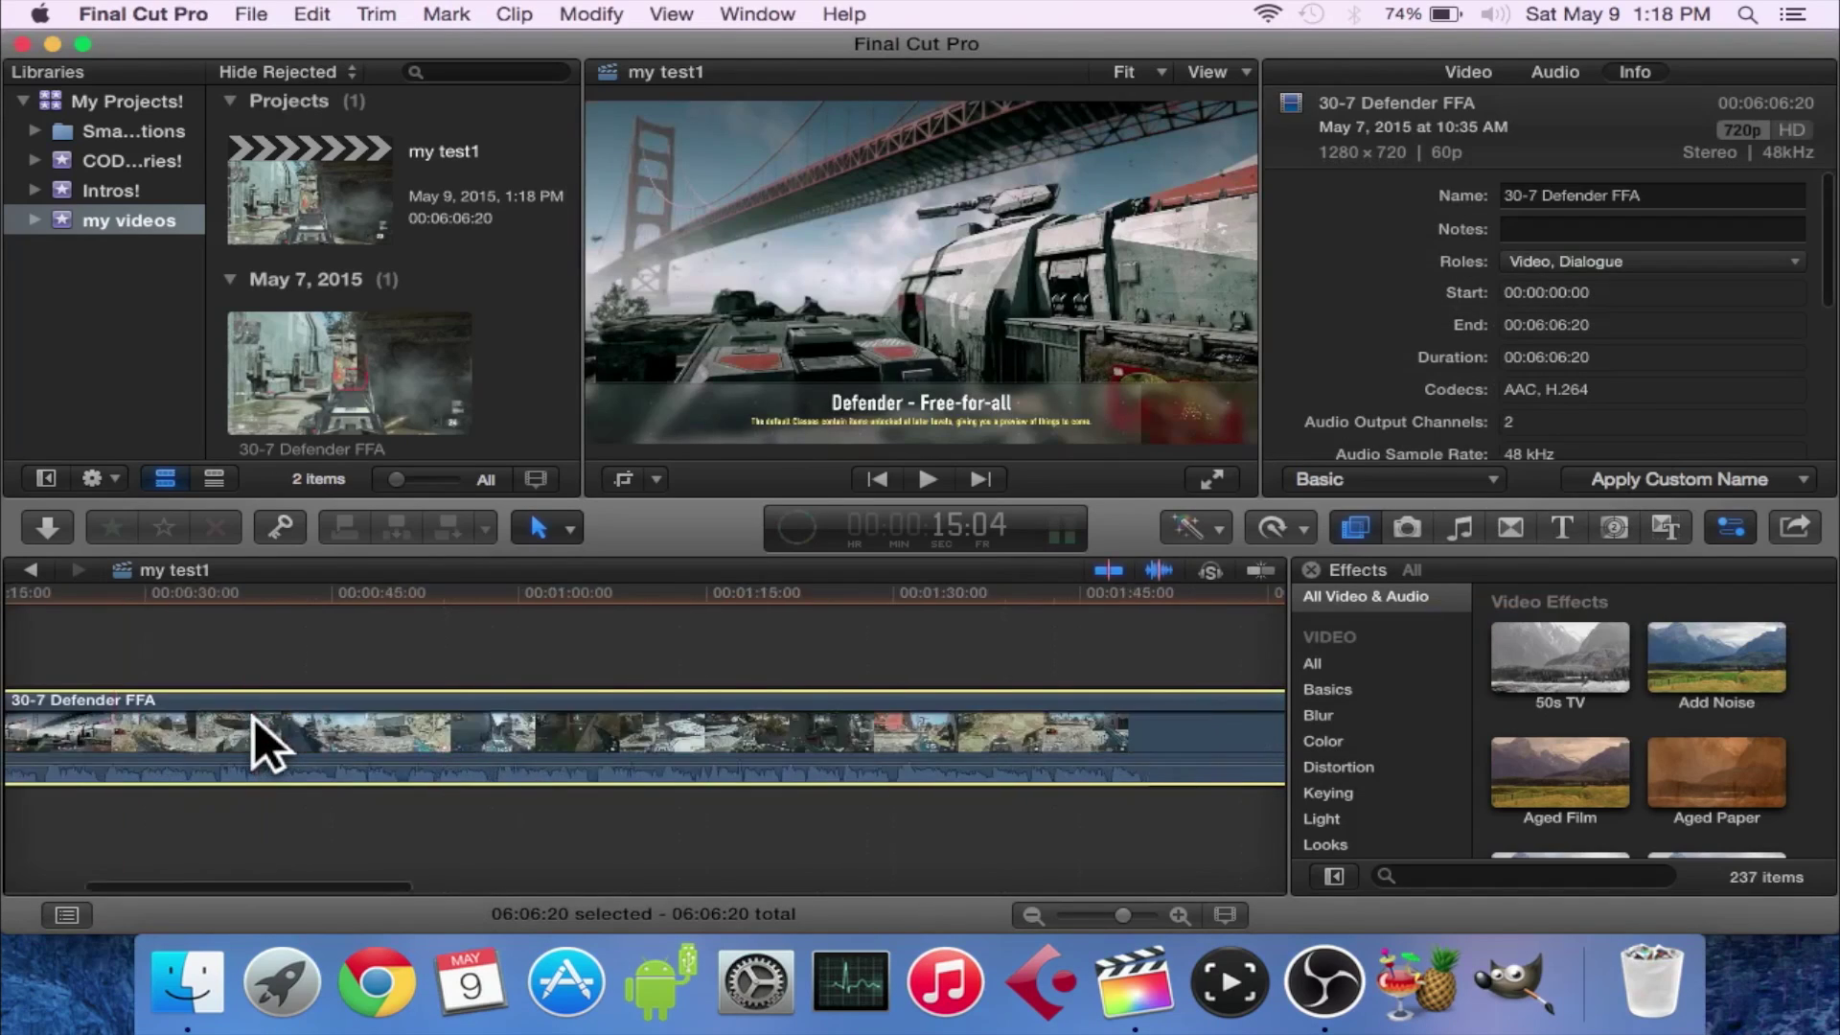
scroll(254, 718, right, 15)
scroll(622, 787, left, 2)
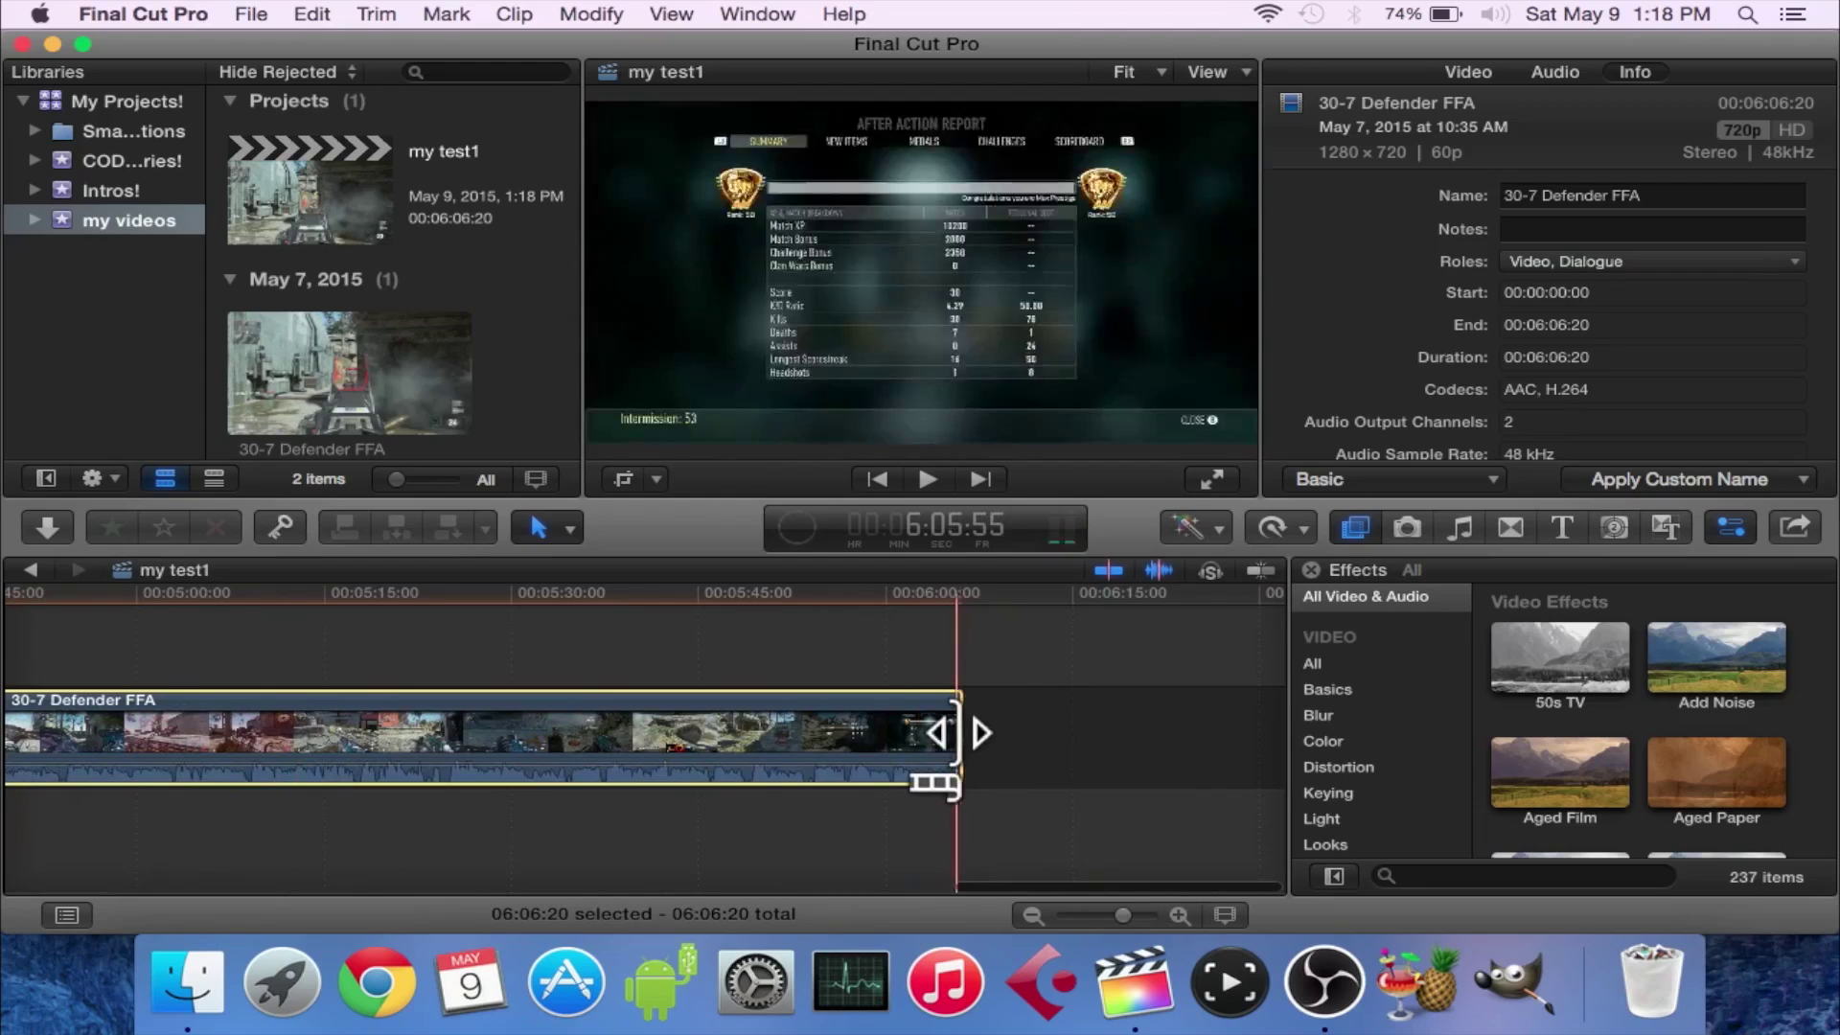
click(958, 733)
drag(957, 733, 190, 734)
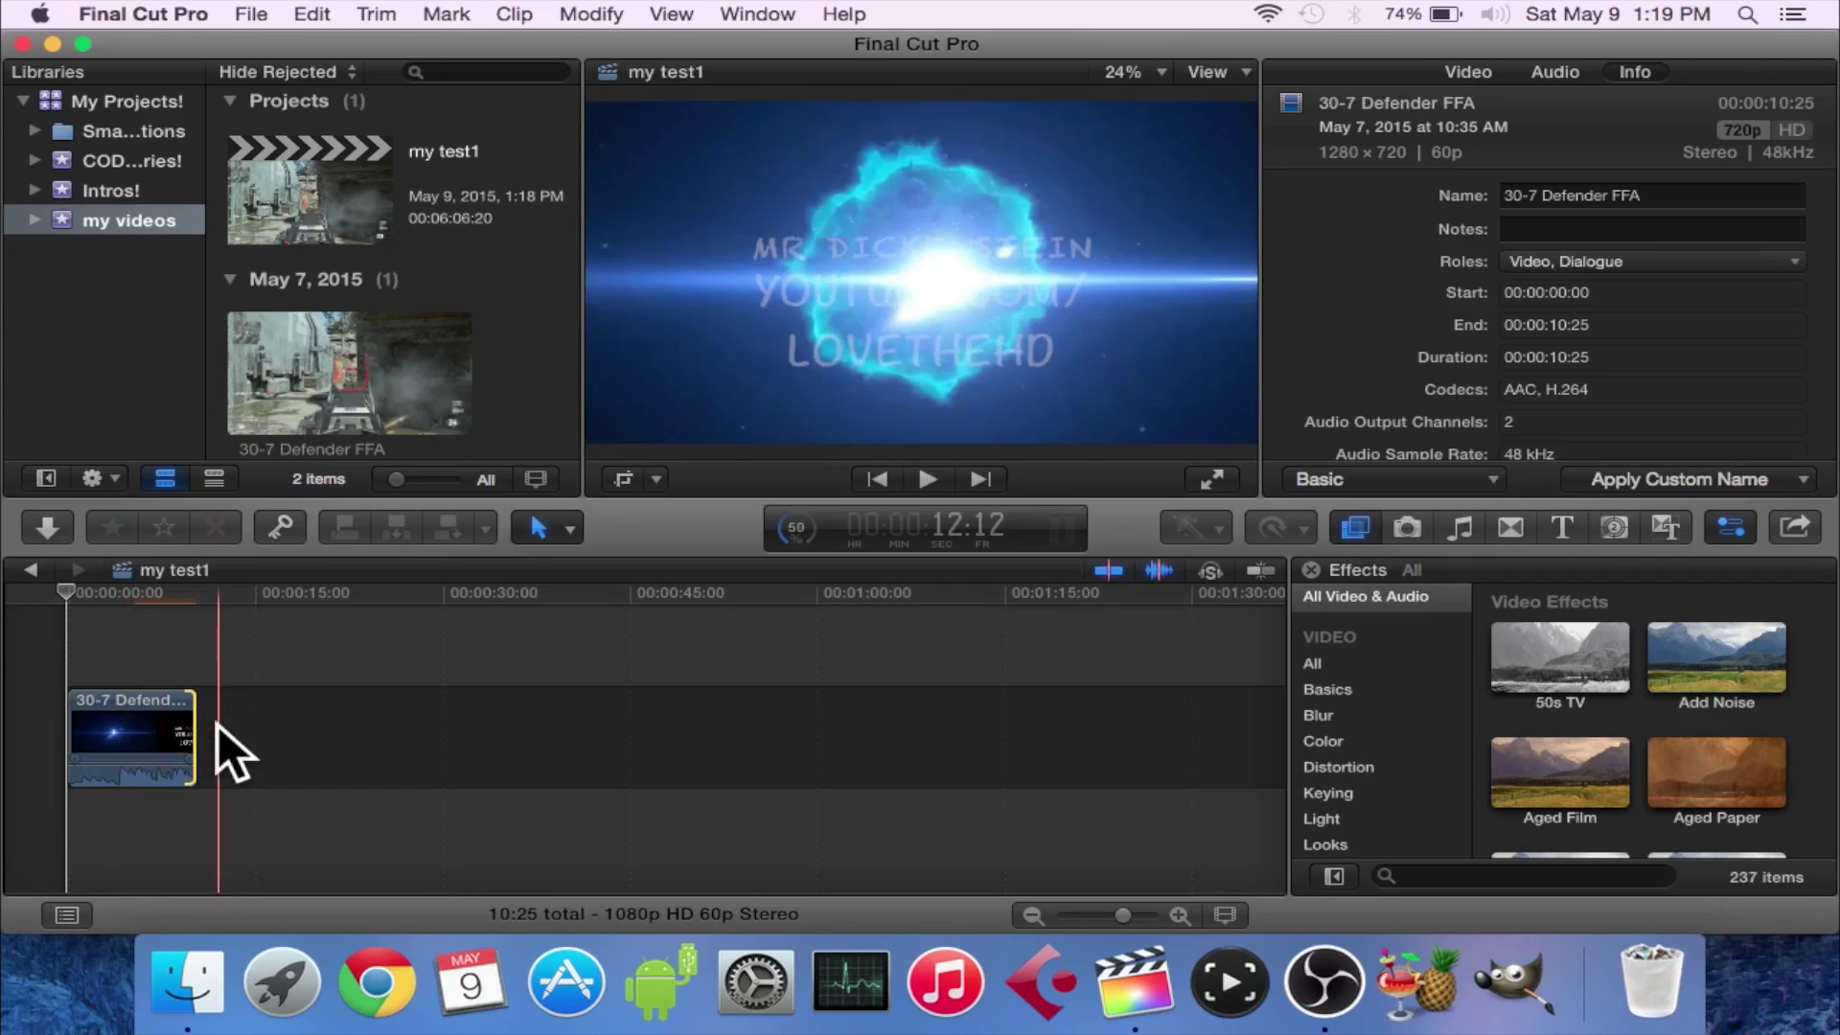
click(115, 680)
click(110, 767)
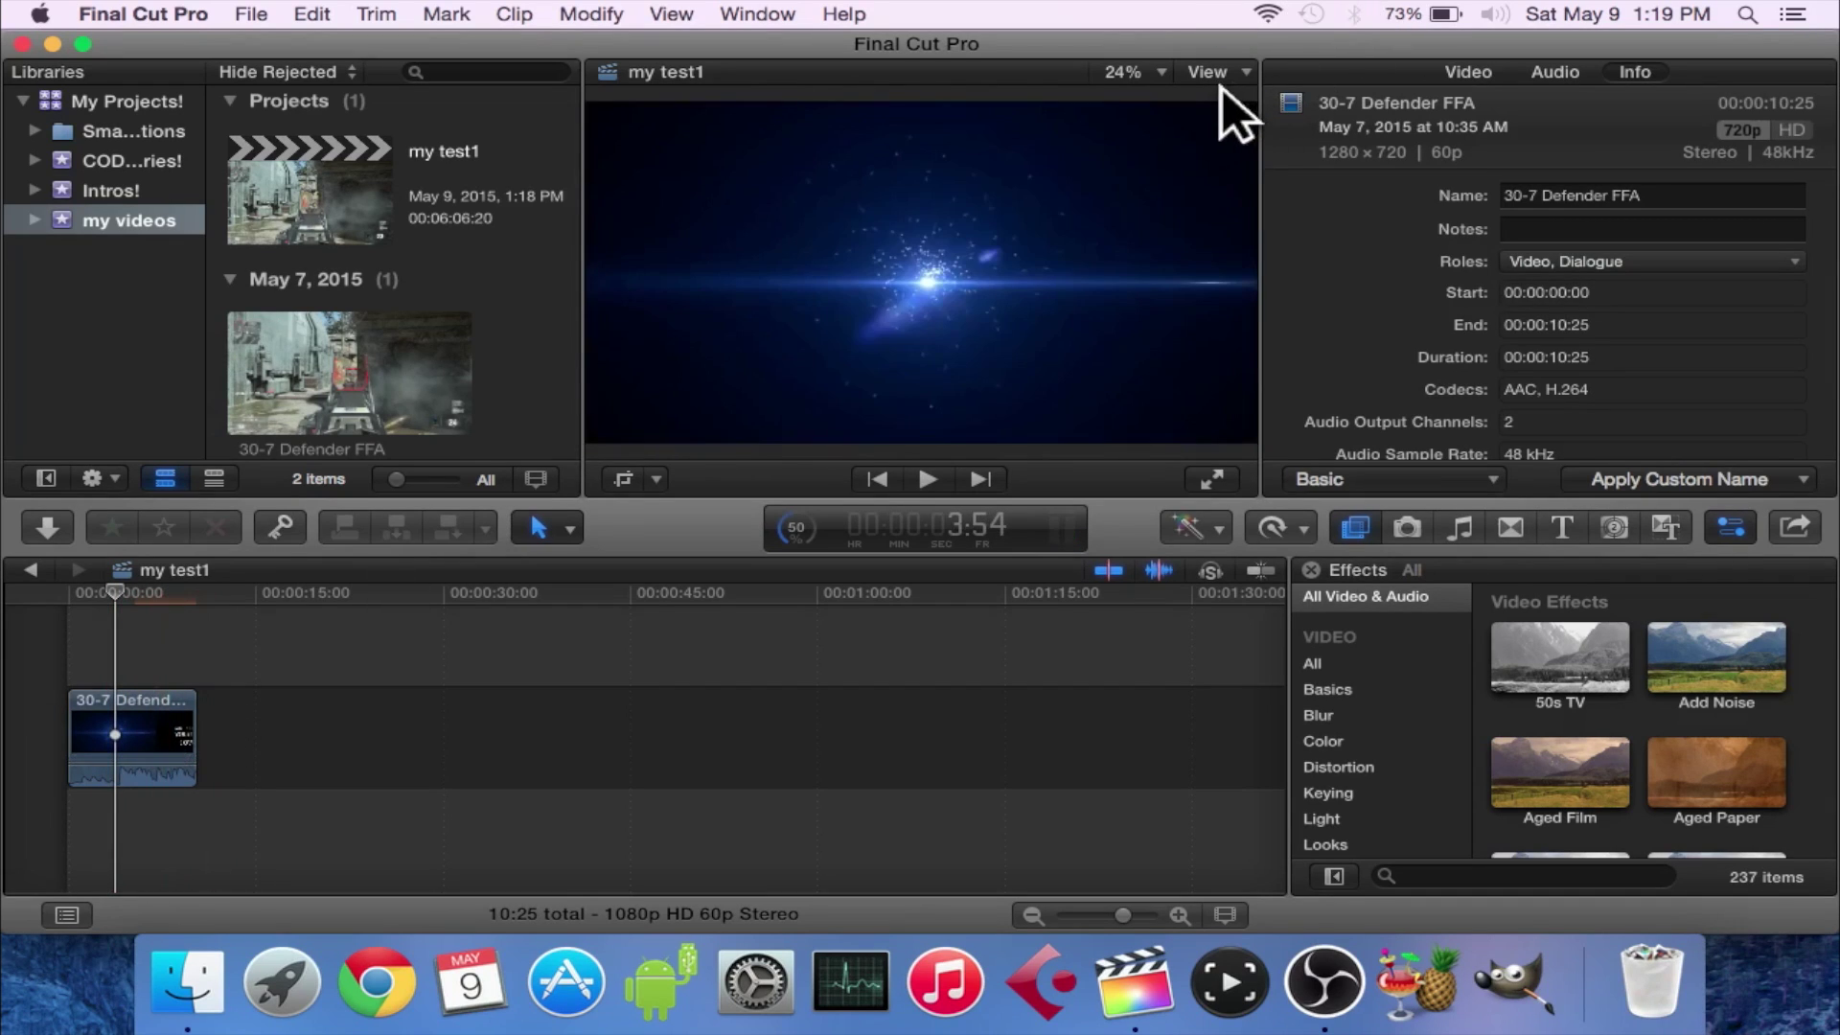
click(1237, 72)
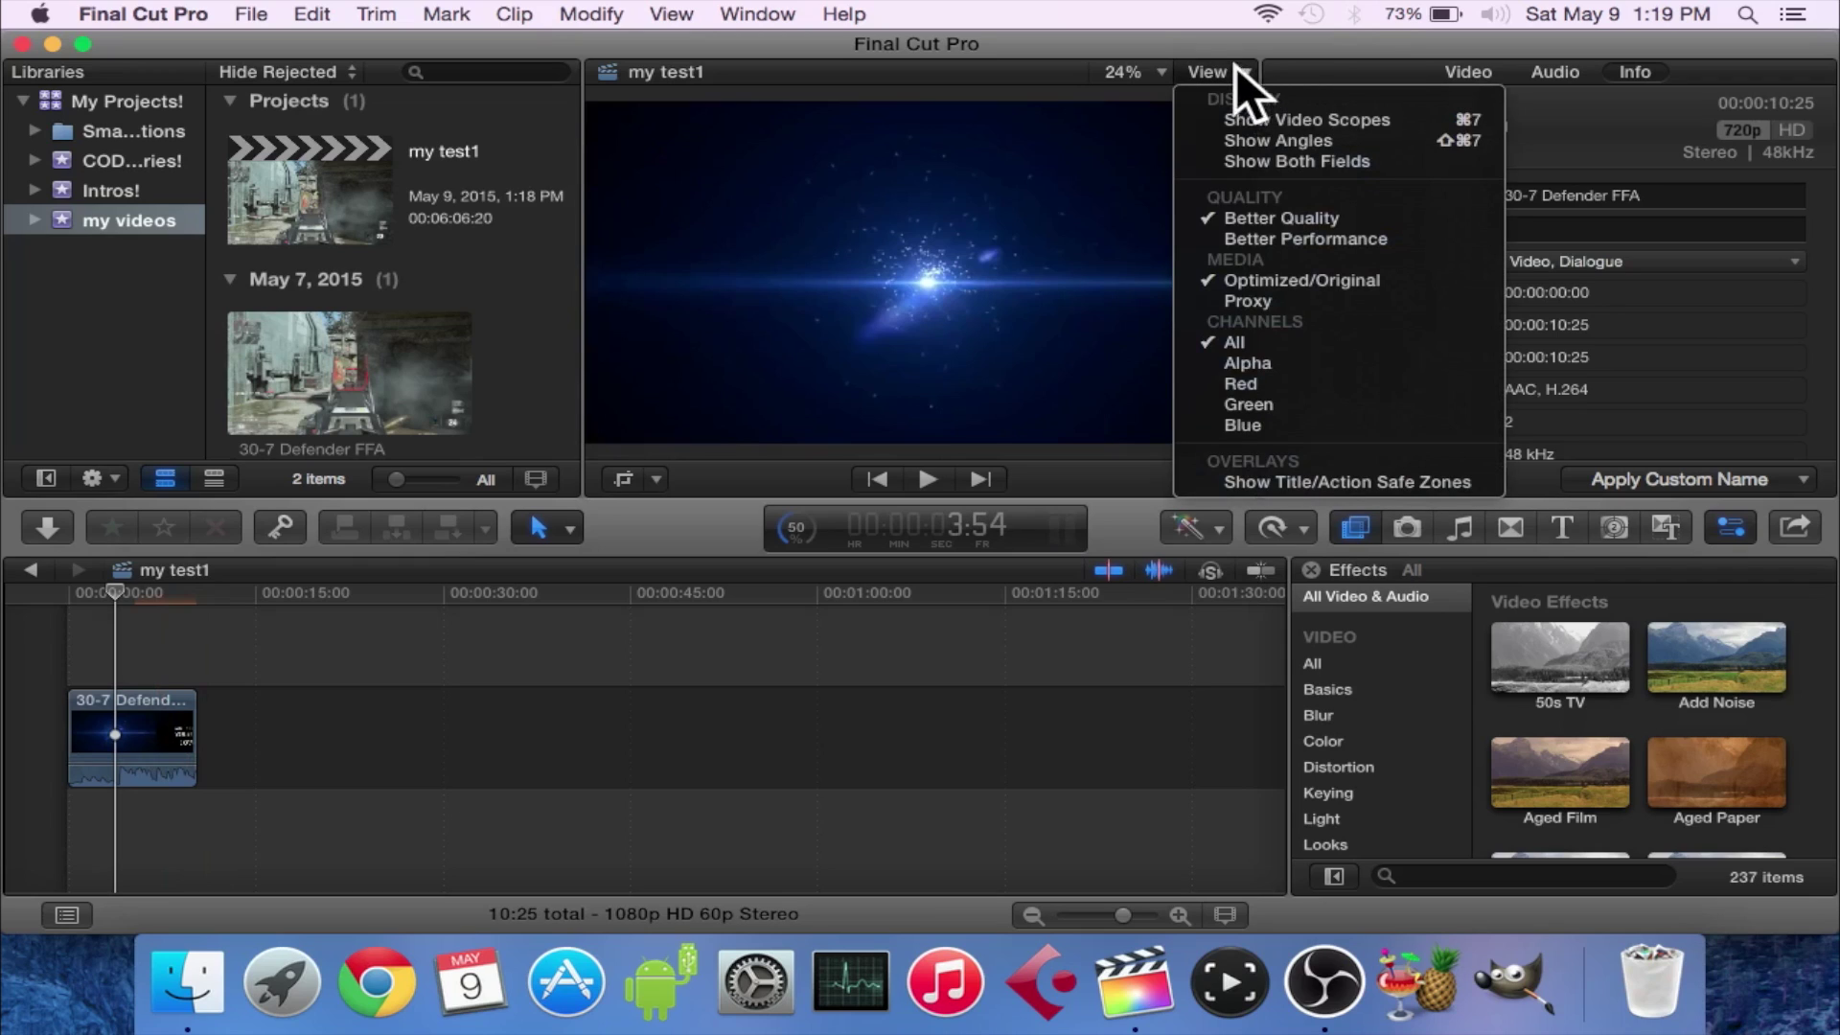
click(1247, 236)
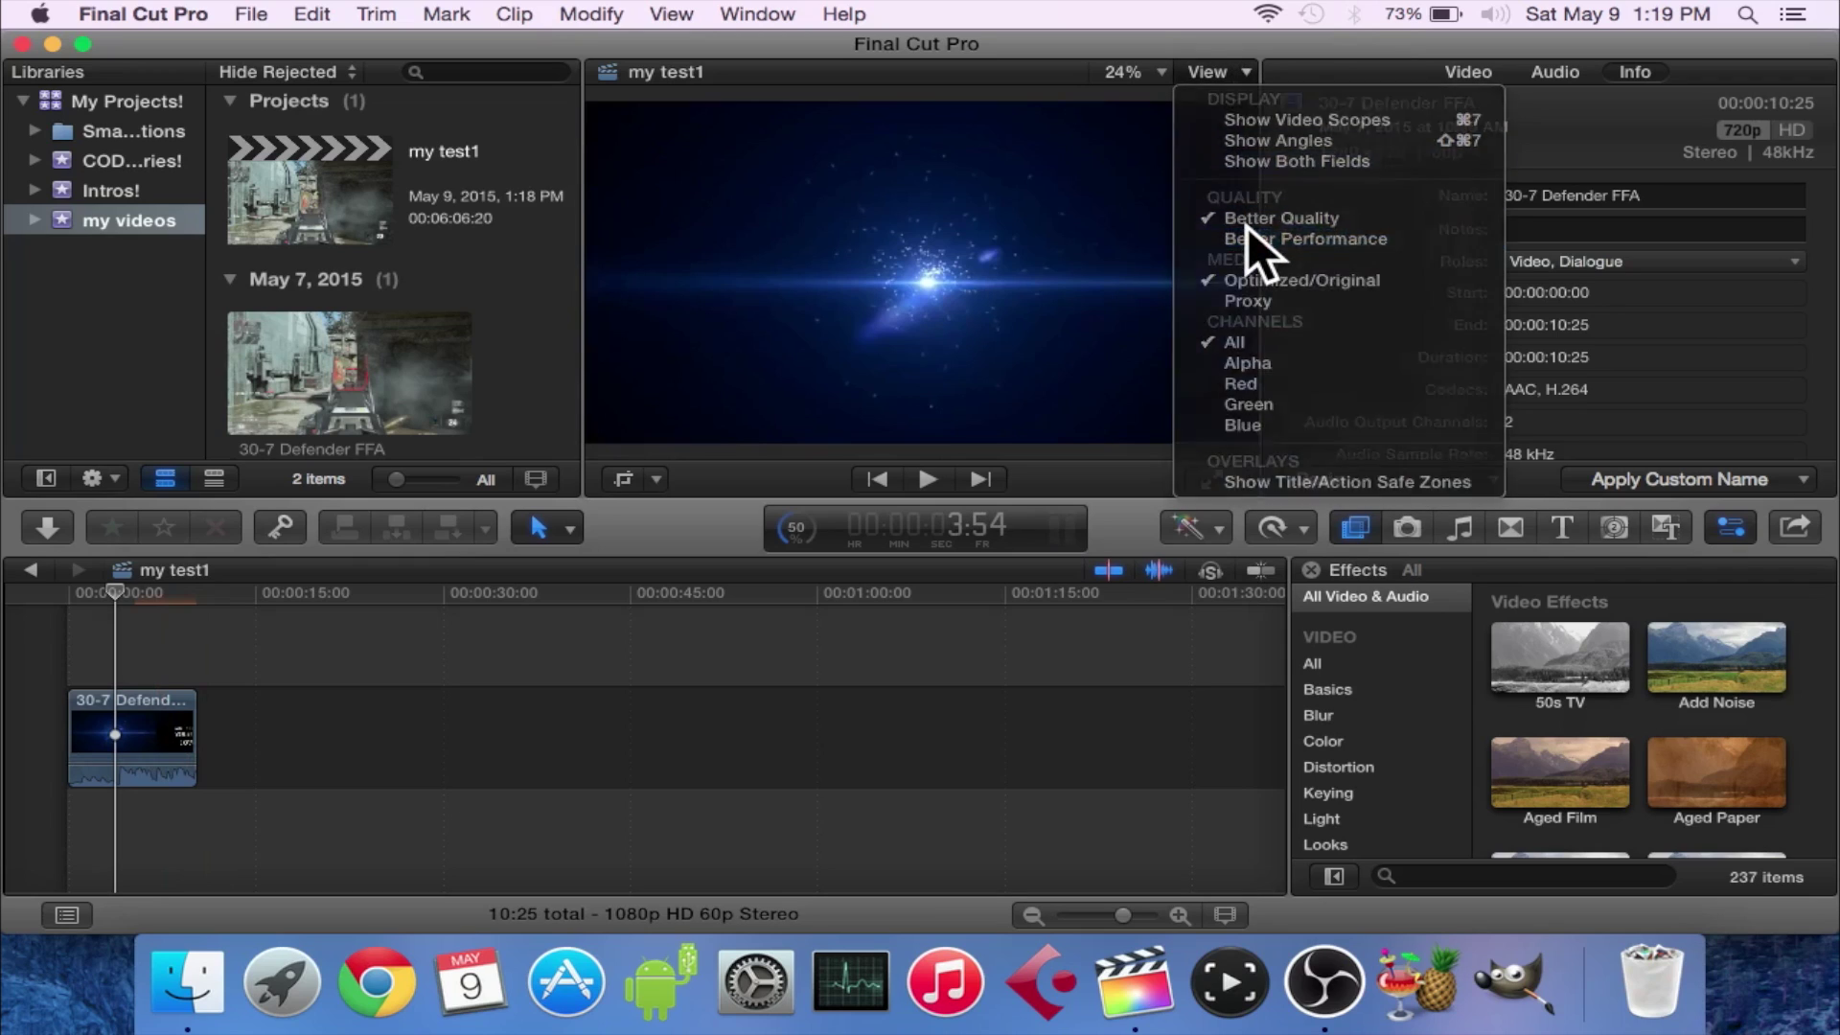
click(1247, 72)
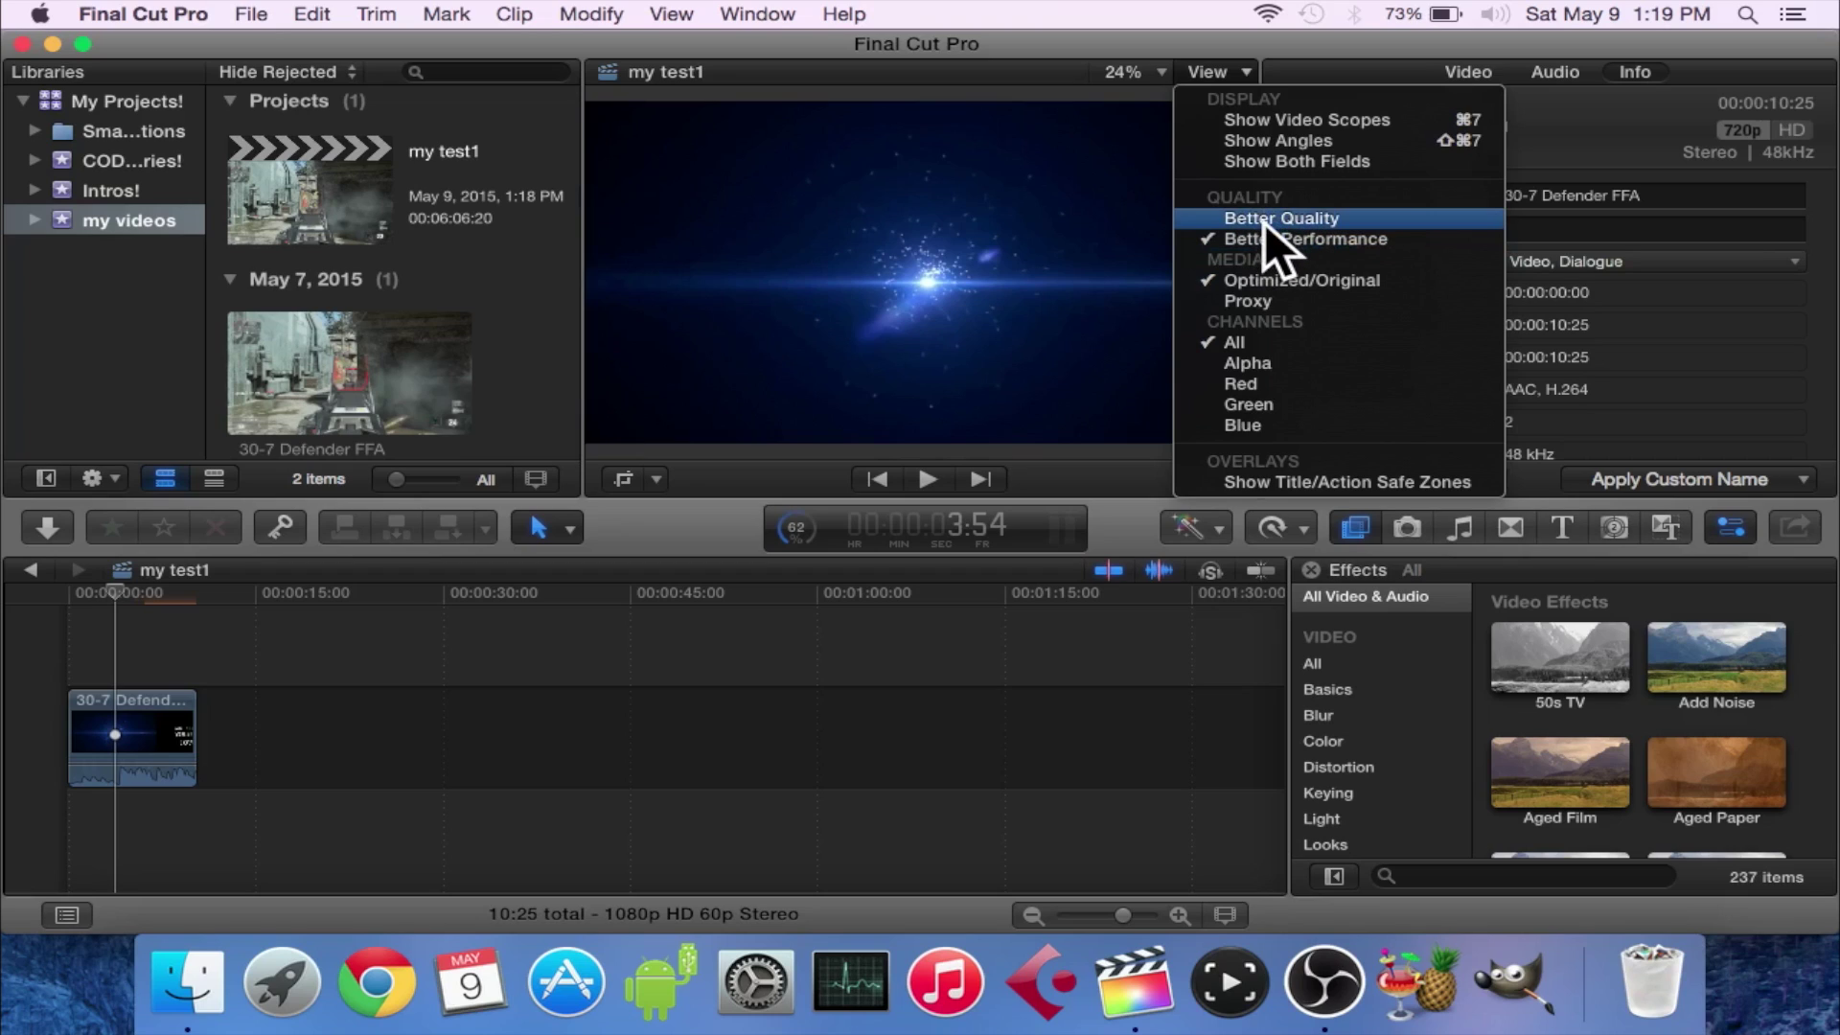
click(1264, 220)
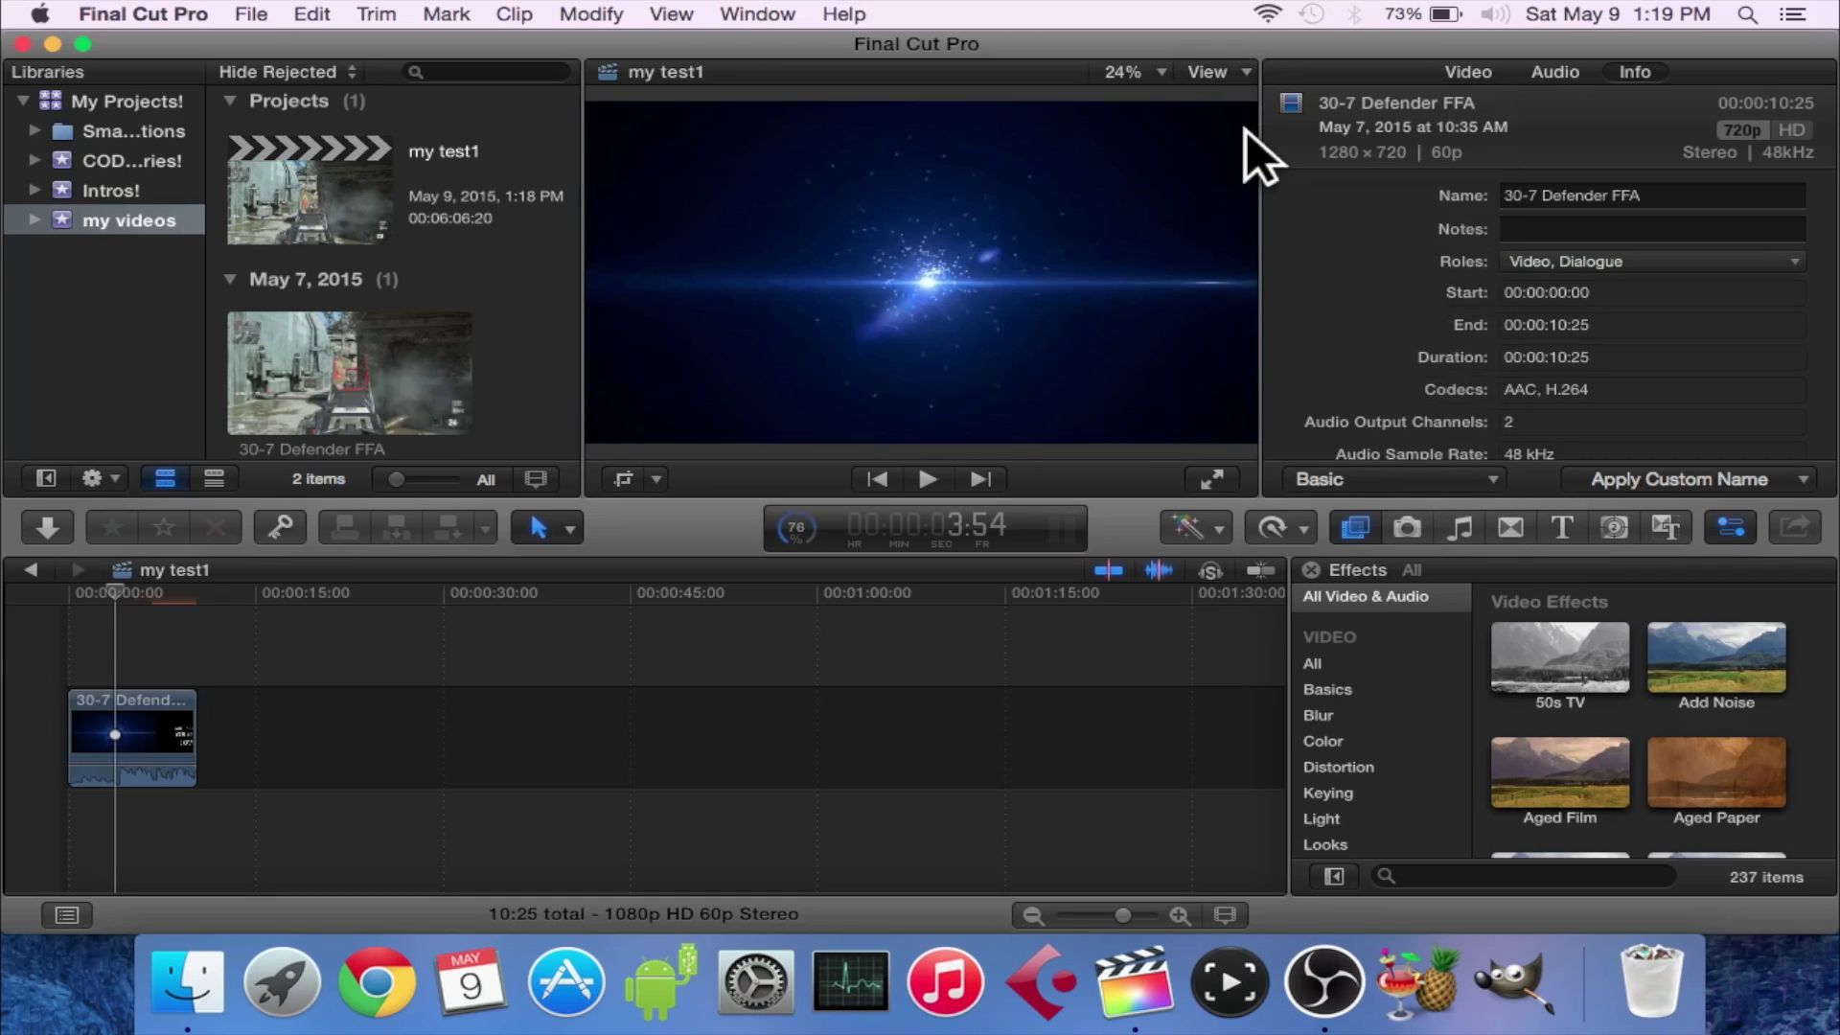
click(1213, 73)
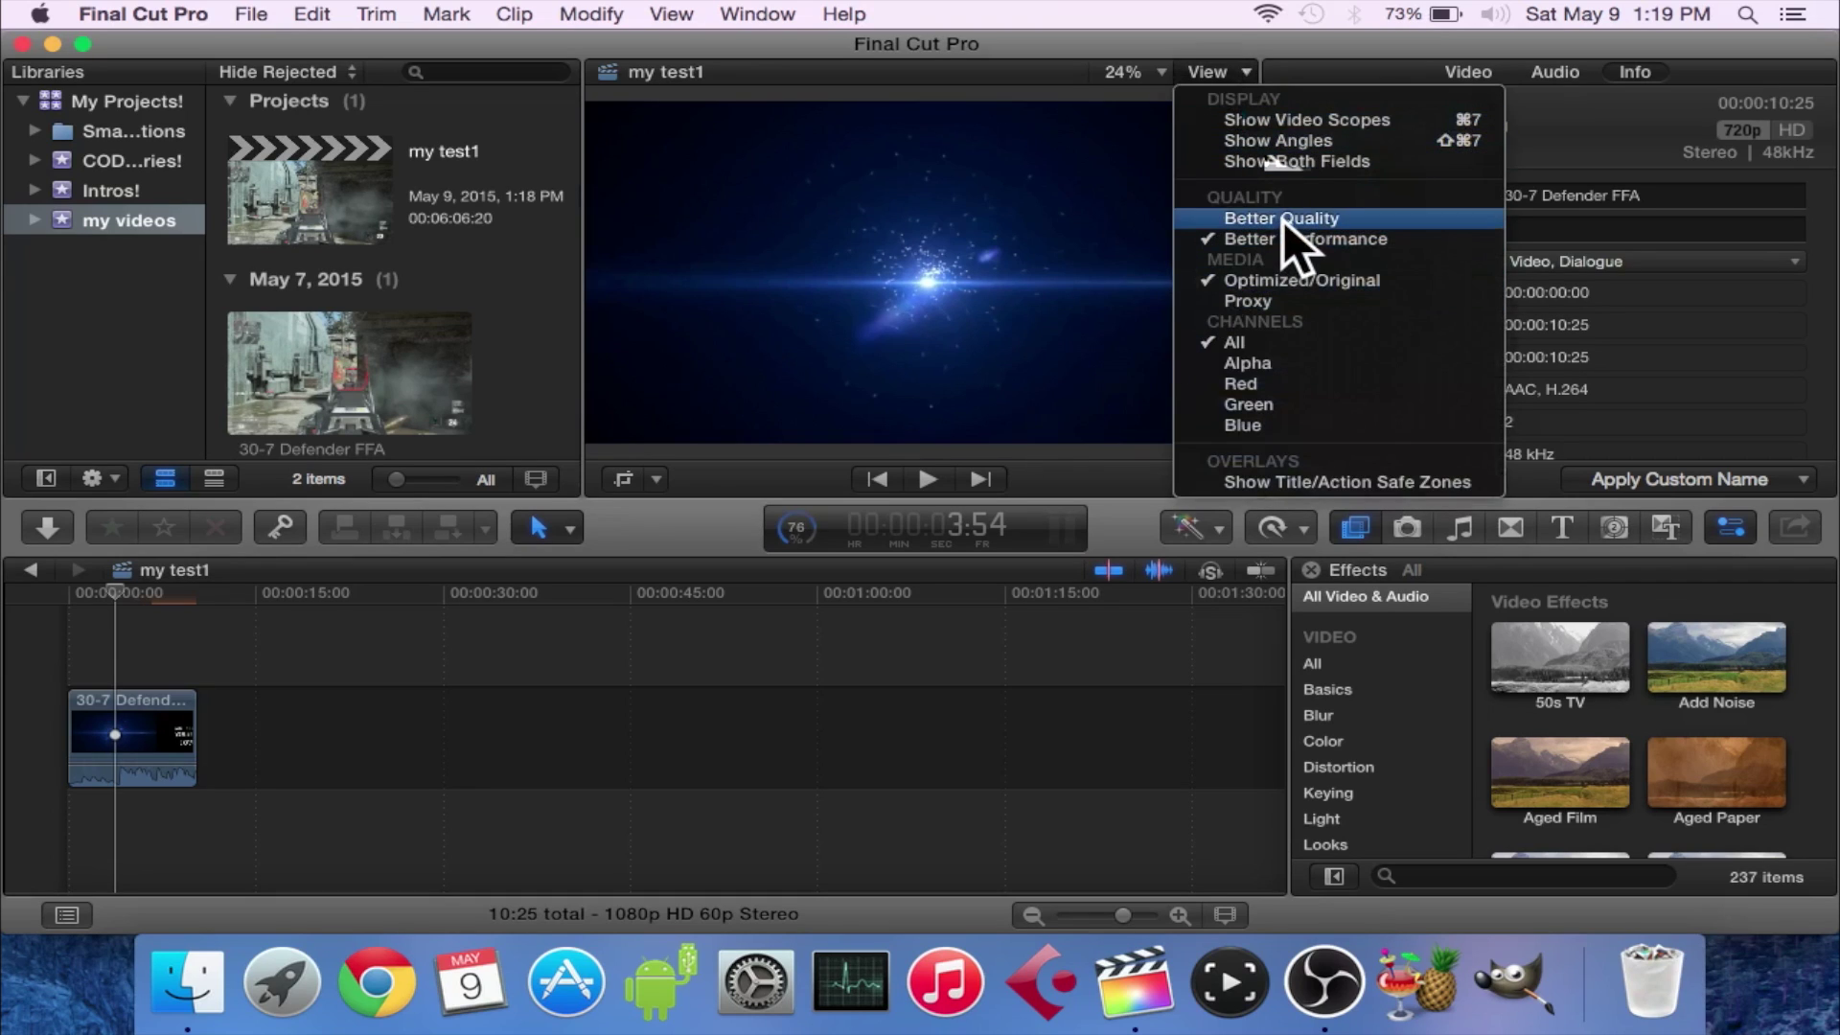
click(556, 767)
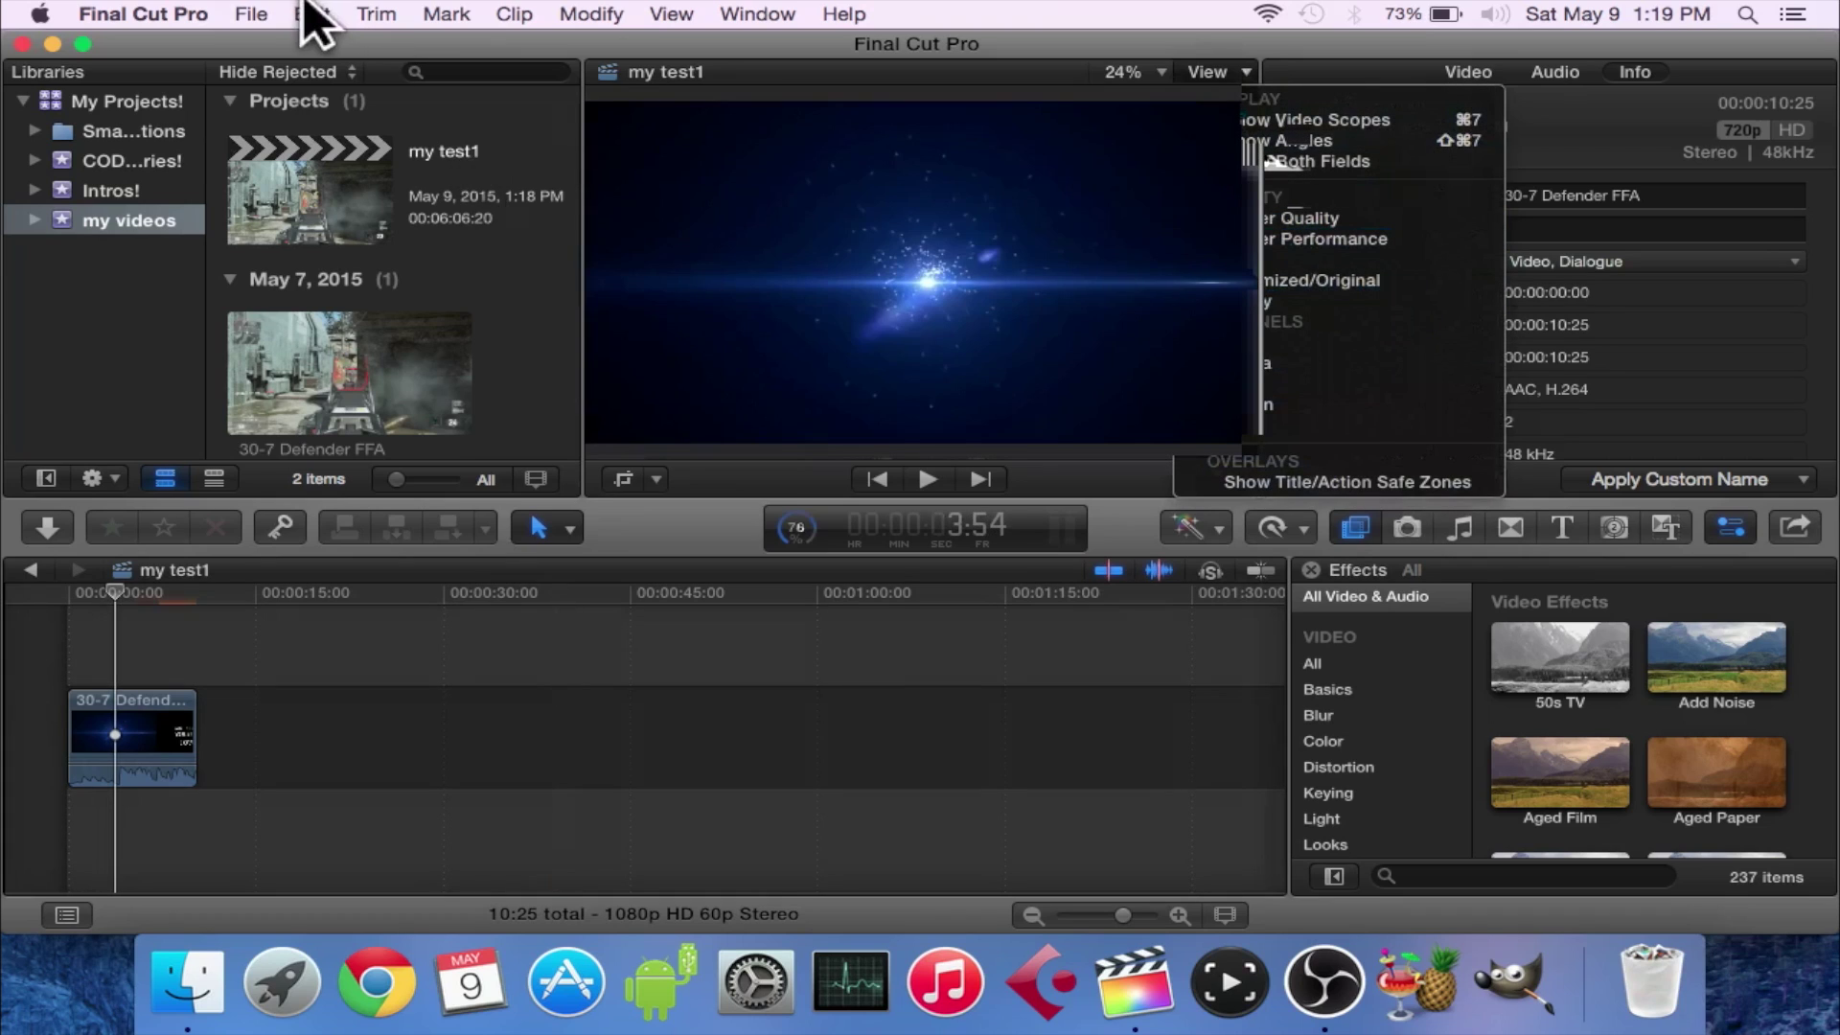
Bring up the Share Project destinations for my test1, including Master File
click(268, 11)
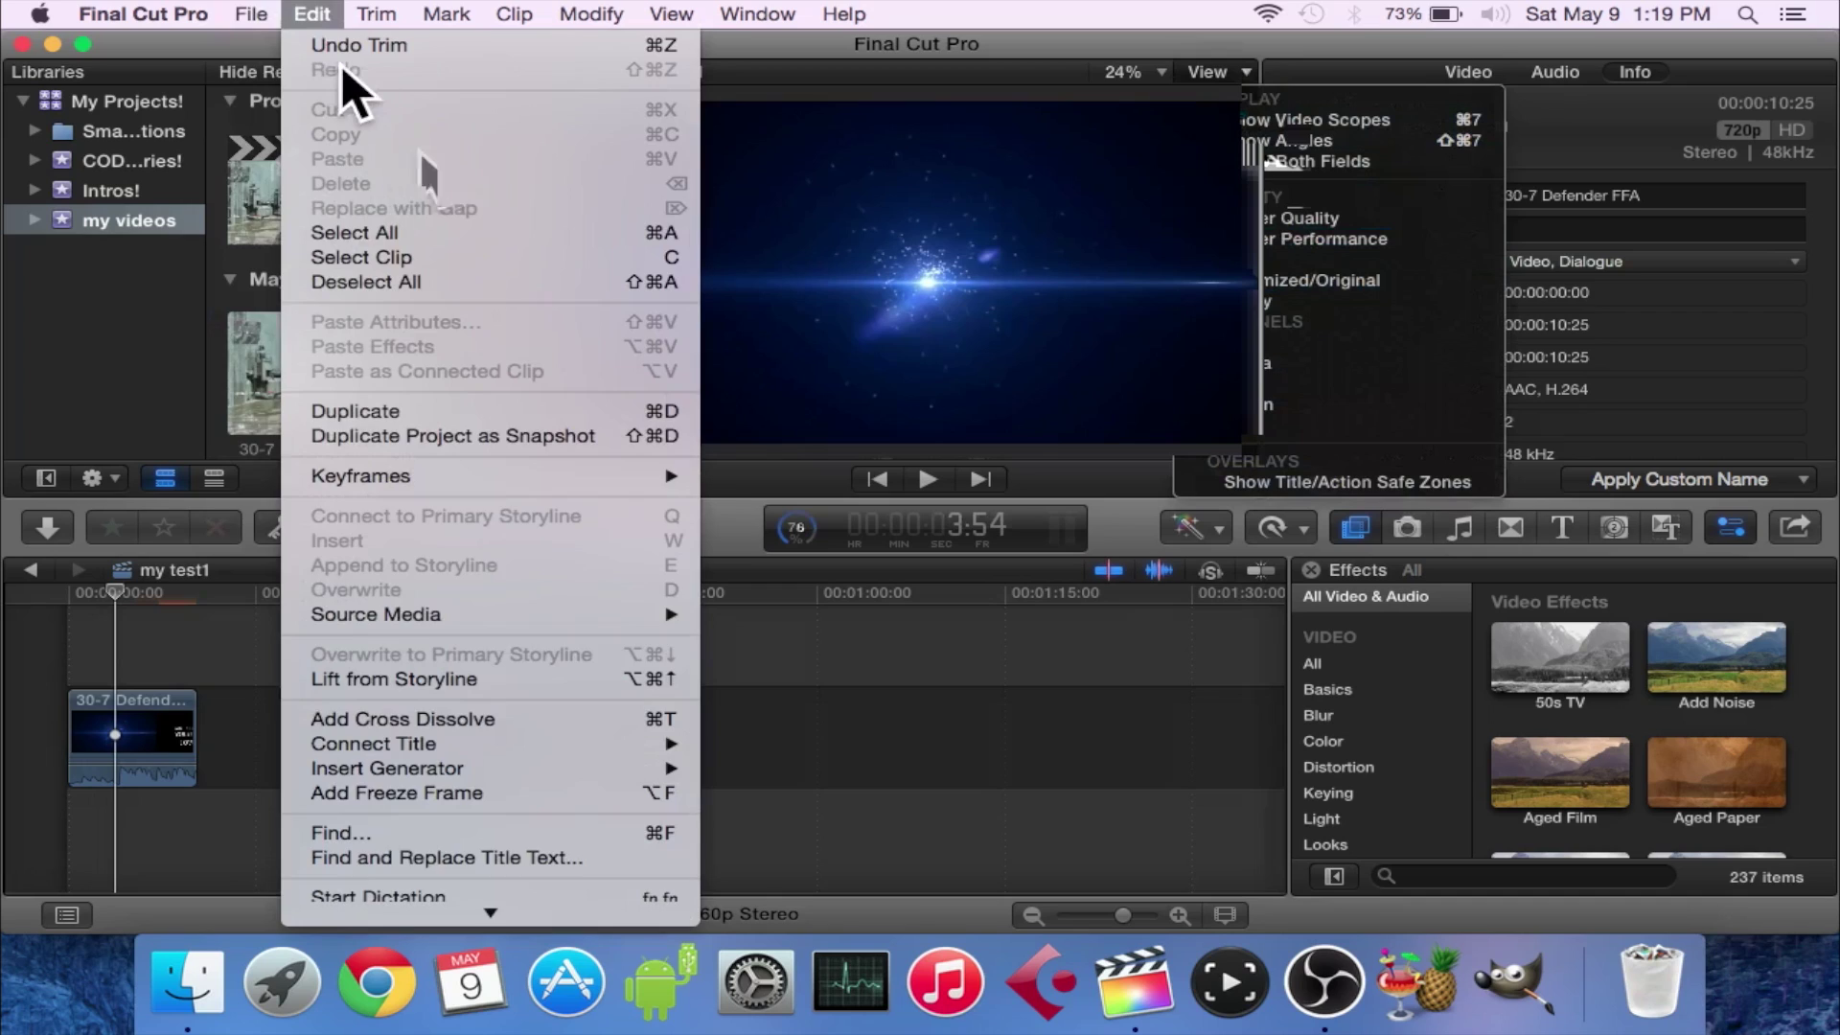
mouse_move(294, 268)
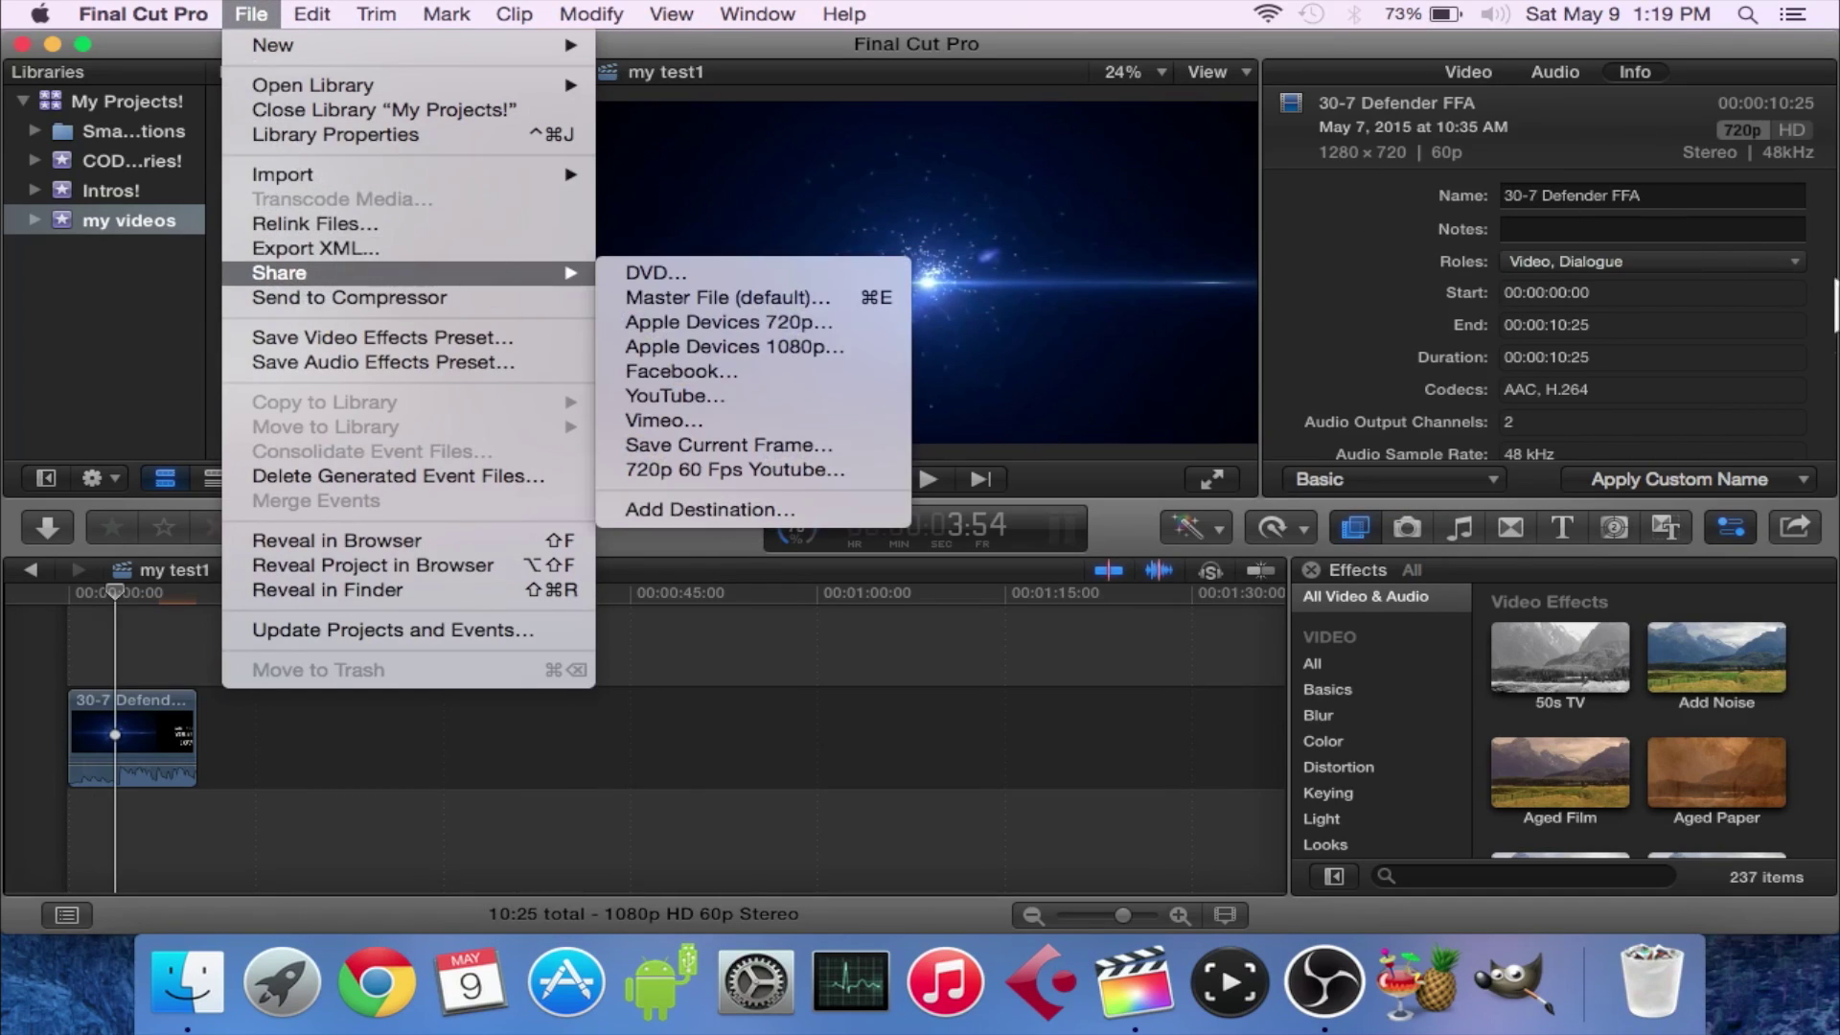
click(1819, 530)
click(1798, 527)
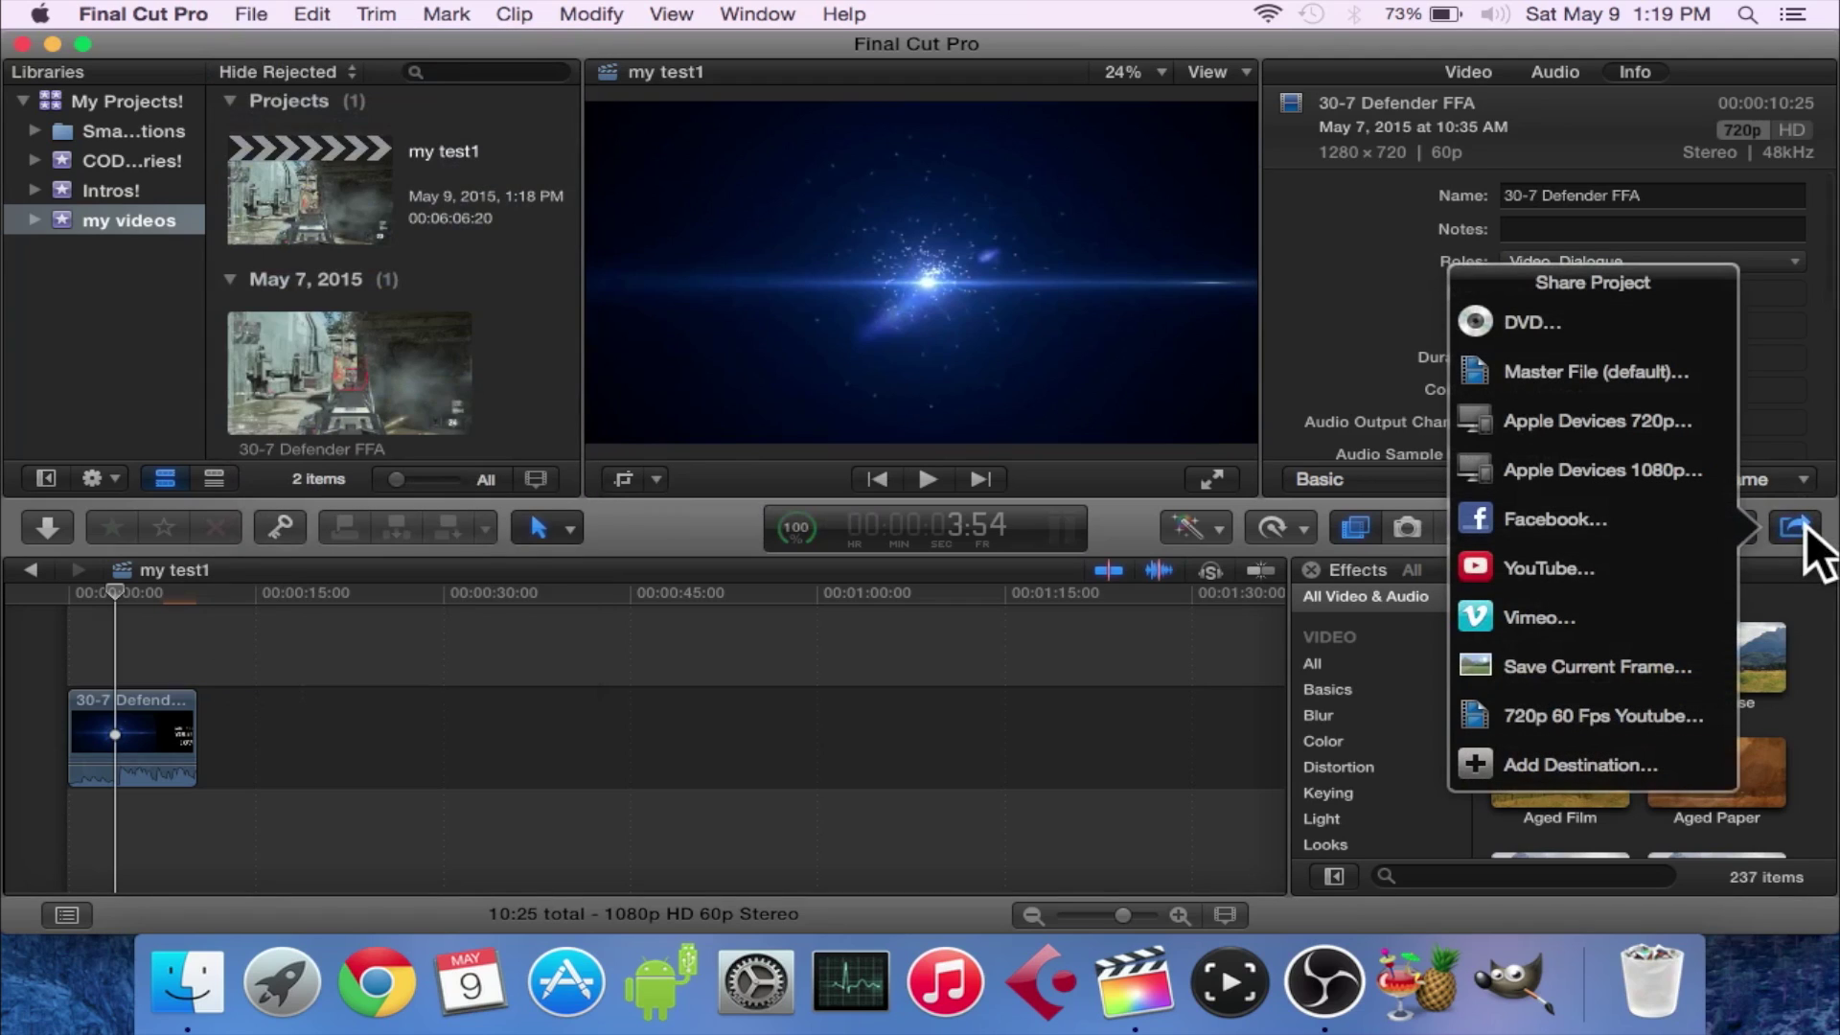
Choose Master File export, review its title and description, and keep the H.264 codec
click(1665, 375)
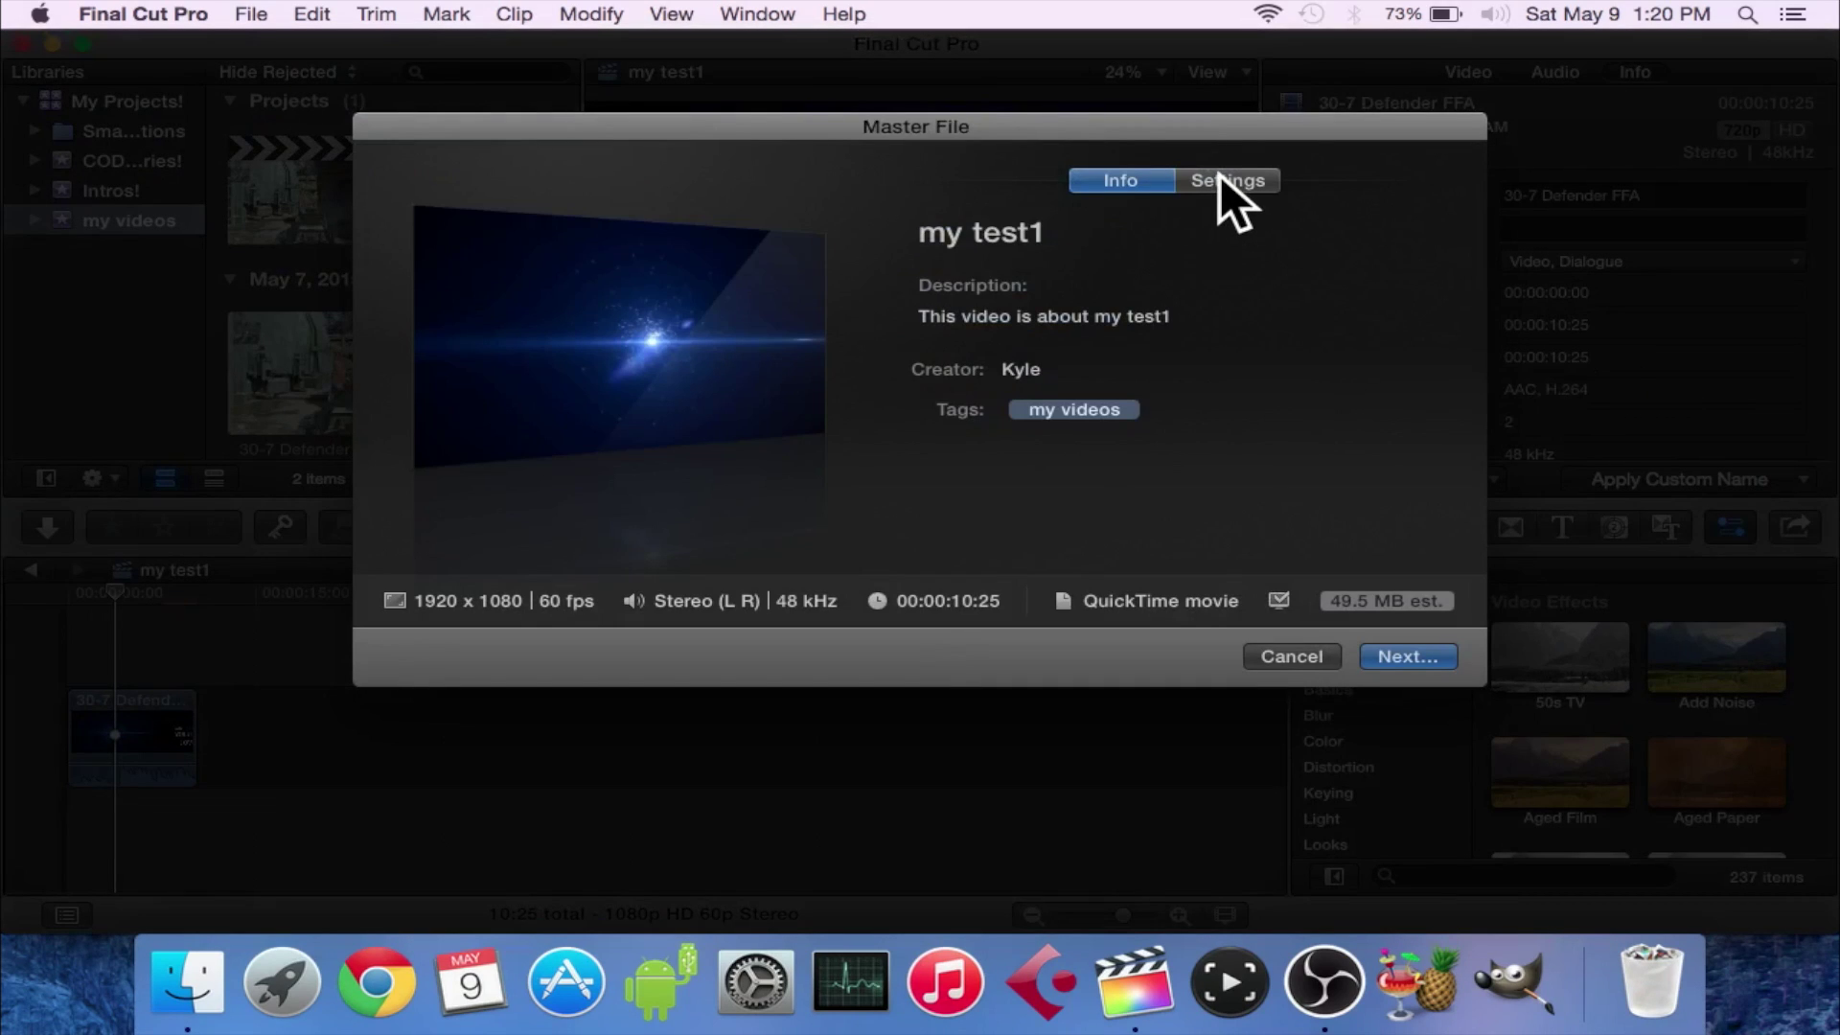
click(1018, 231)
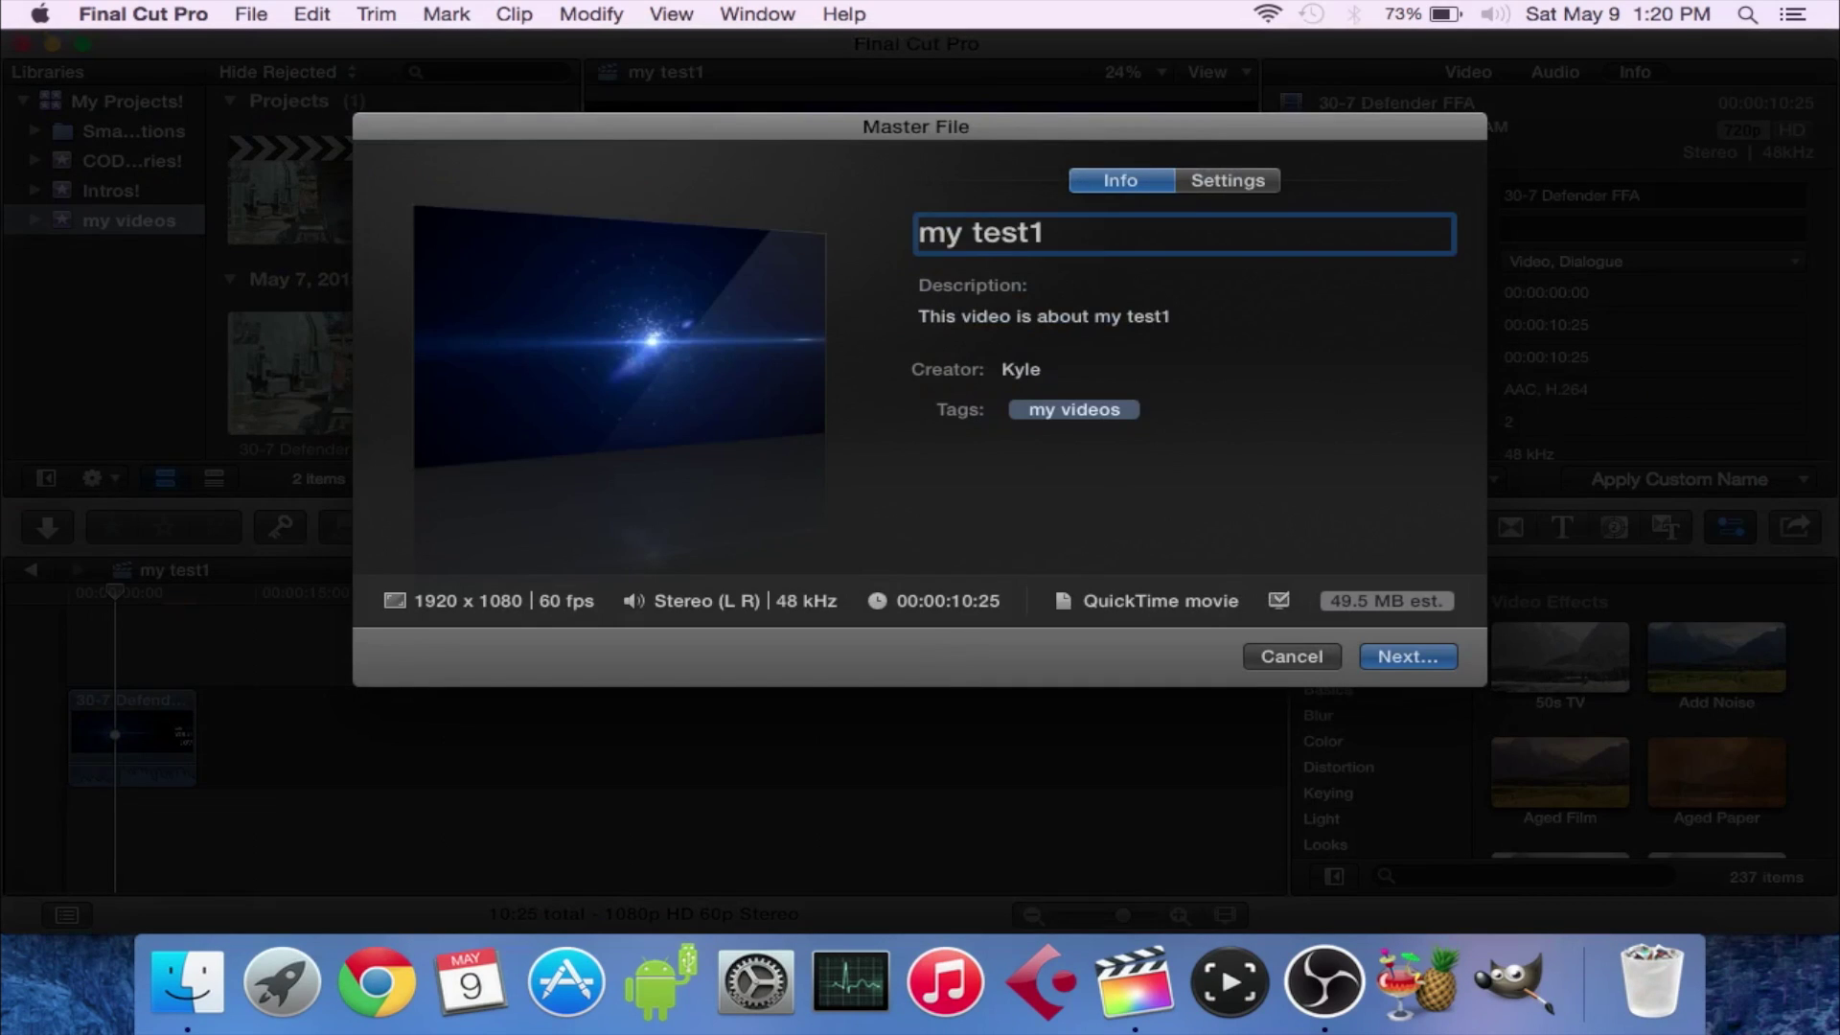
click(1032, 317)
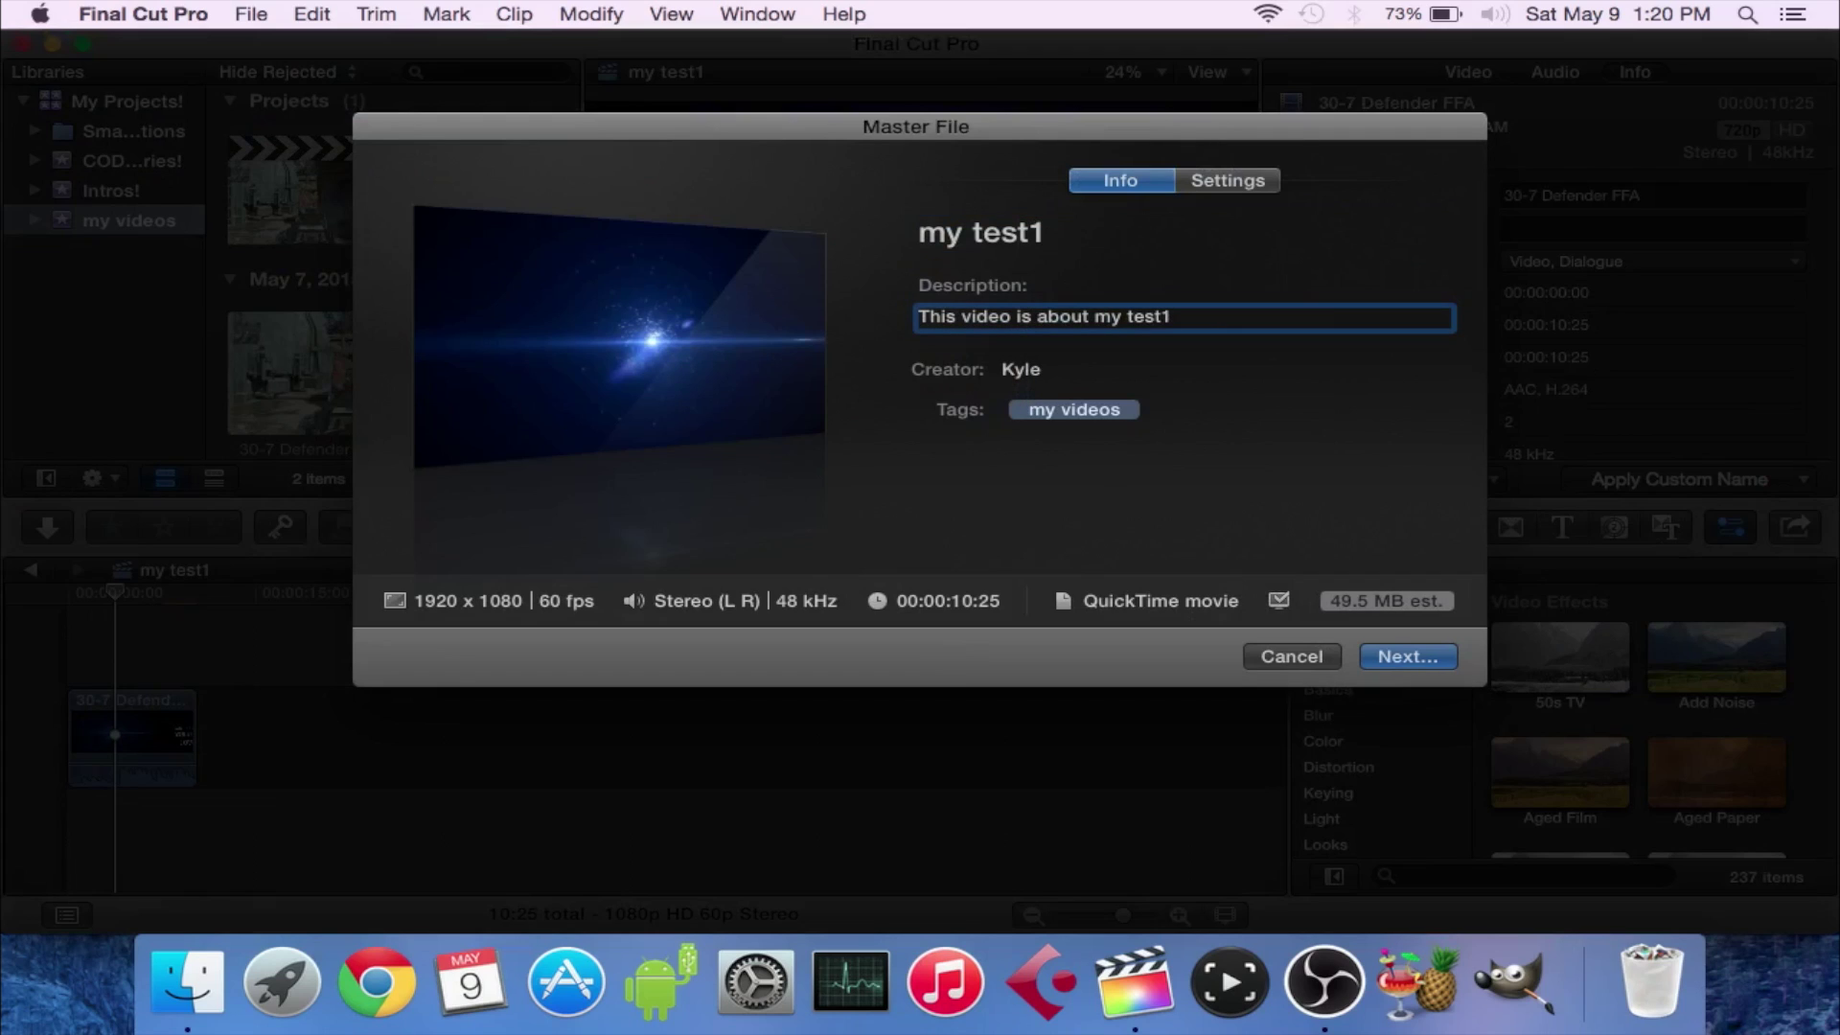
click(1204, 183)
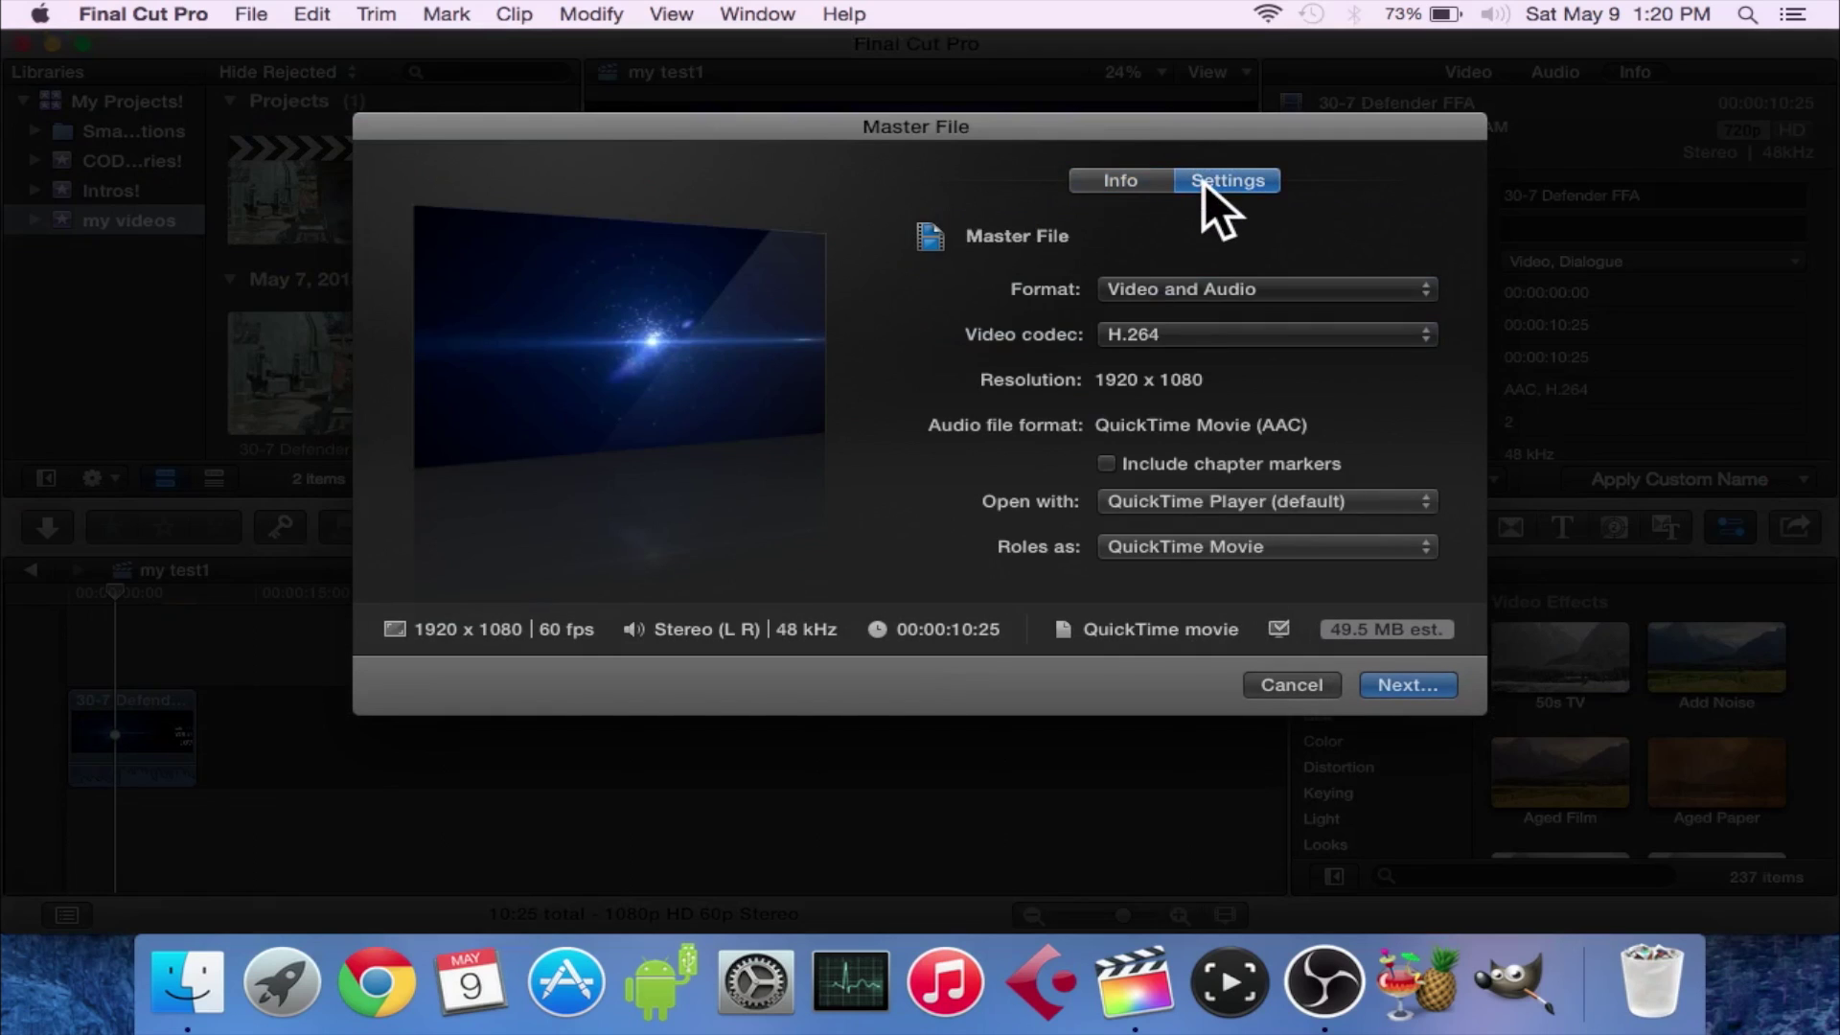
click(1156, 327)
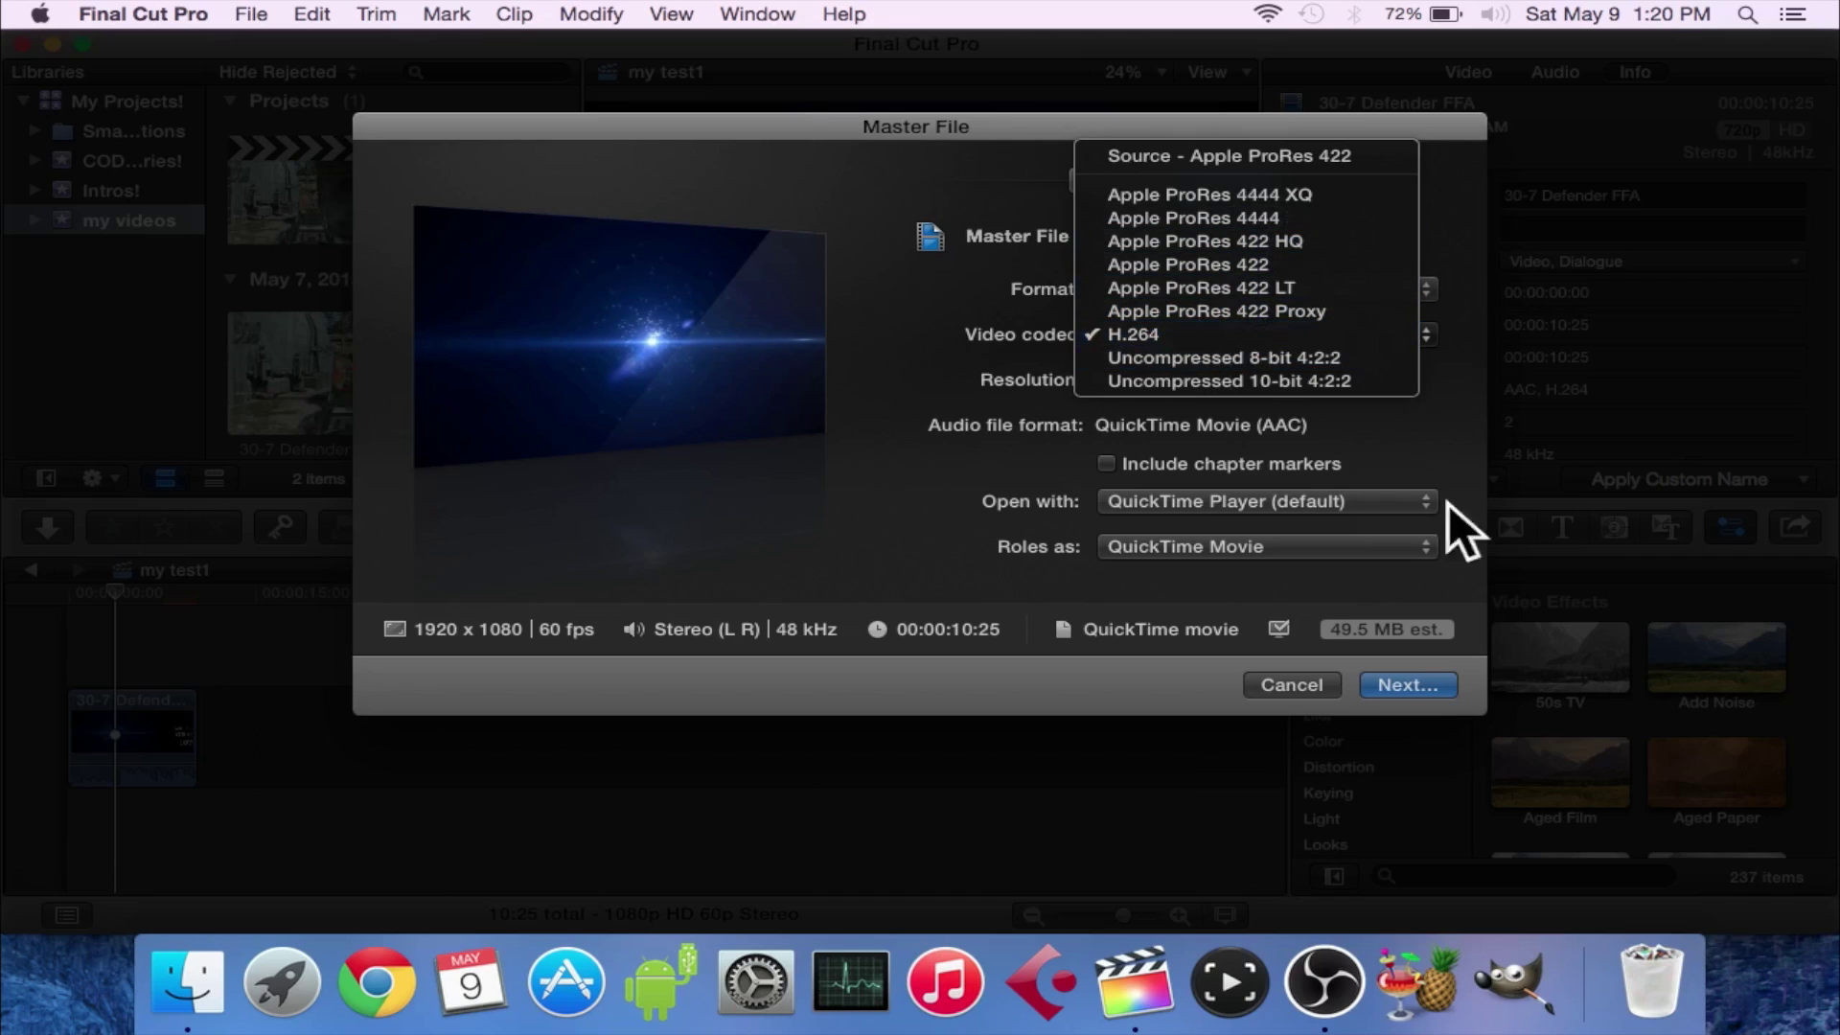
click(1338, 635)
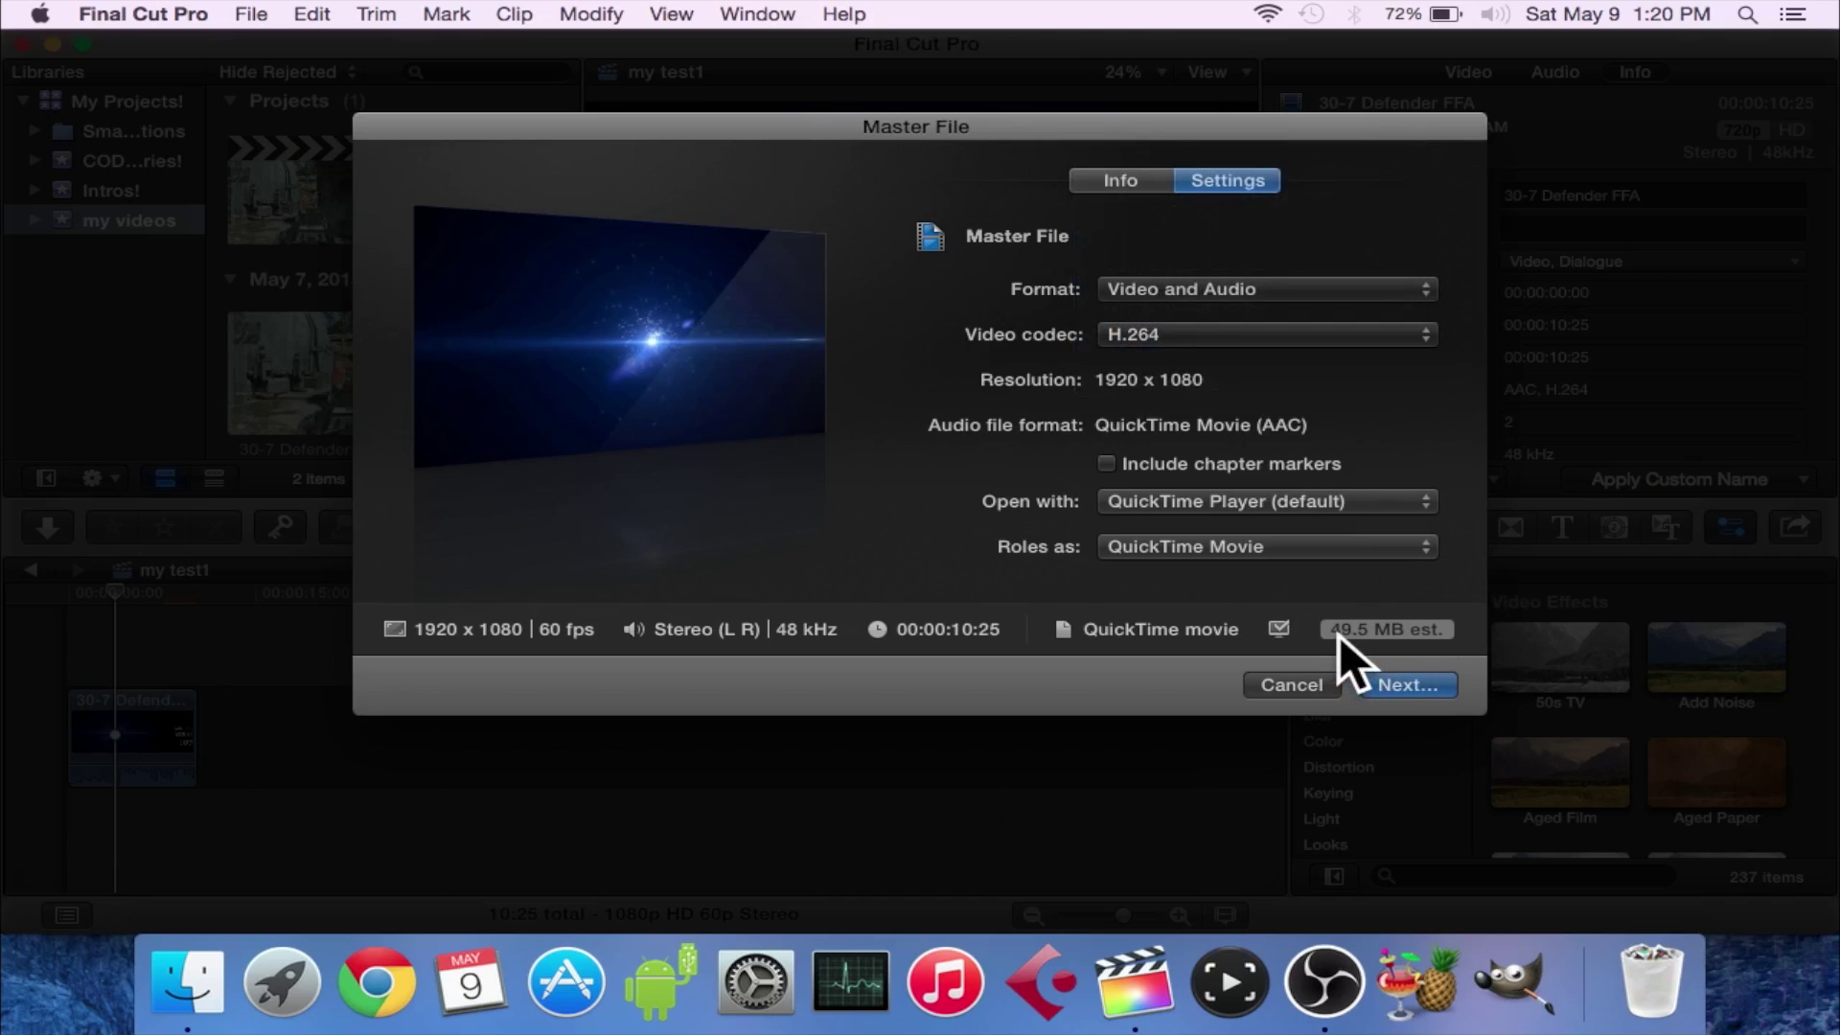
click(1273, 333)
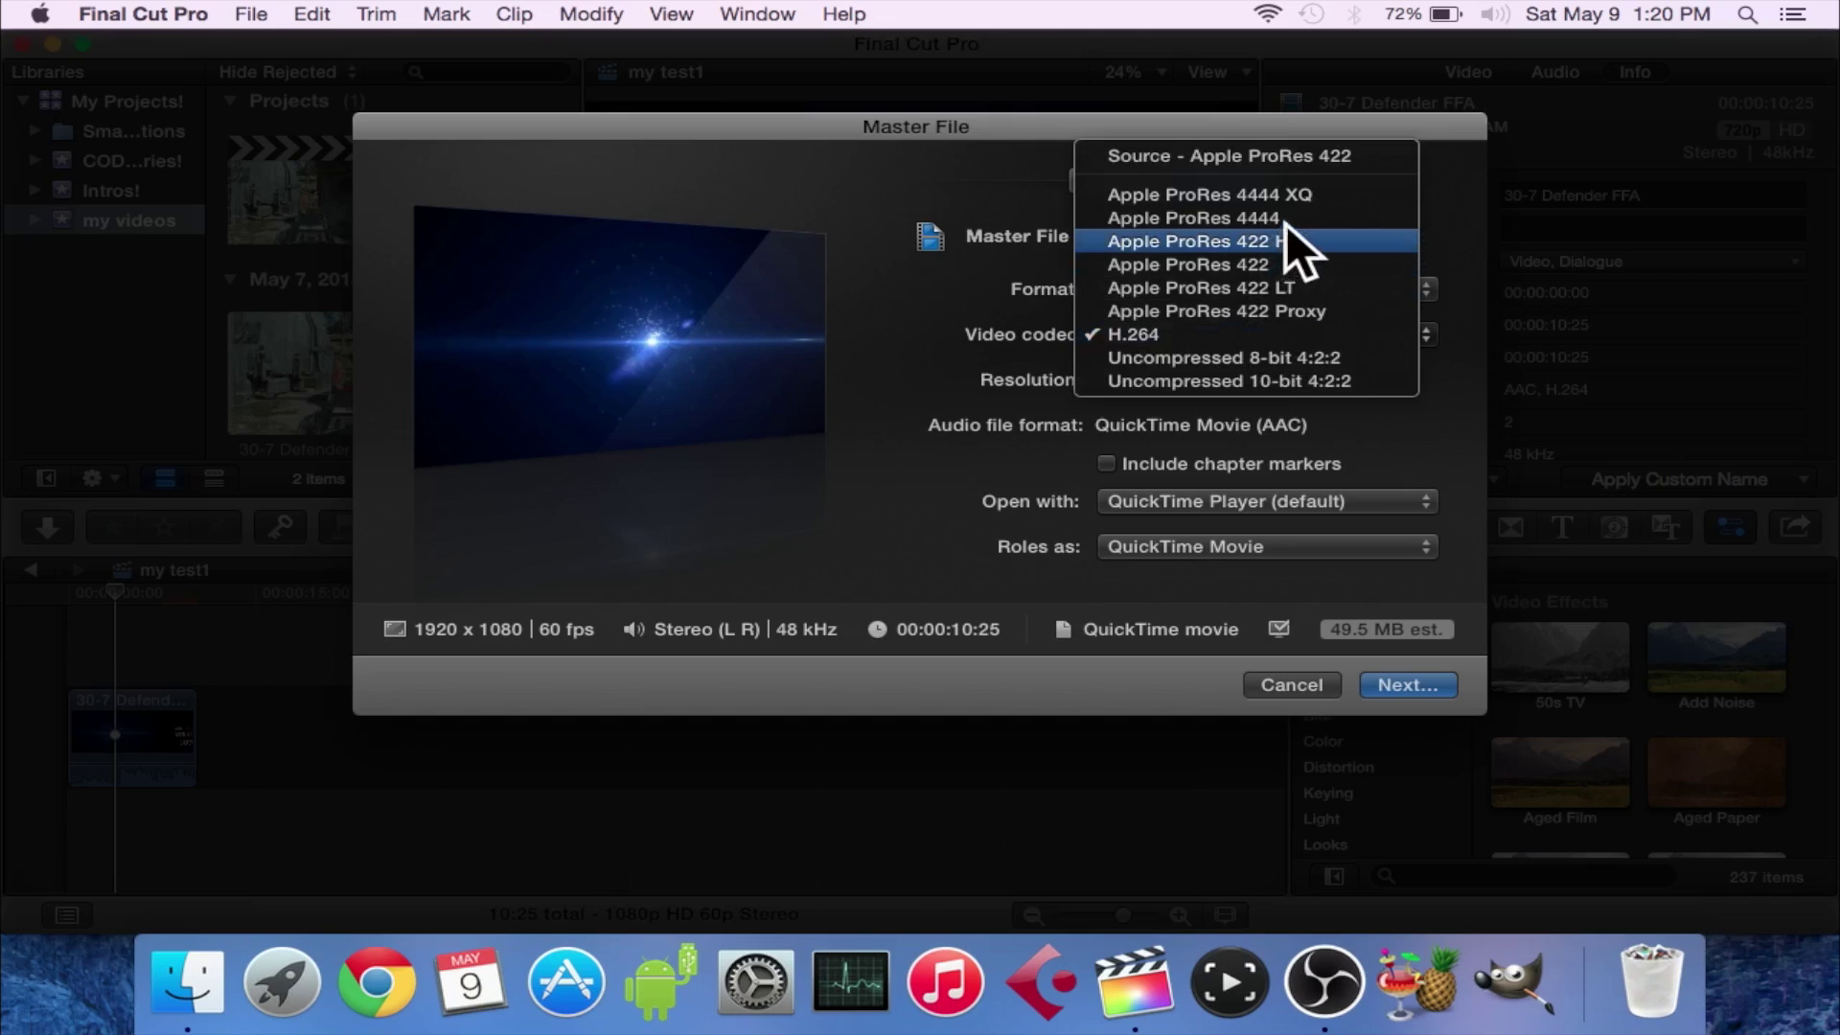
click(1274, 265)
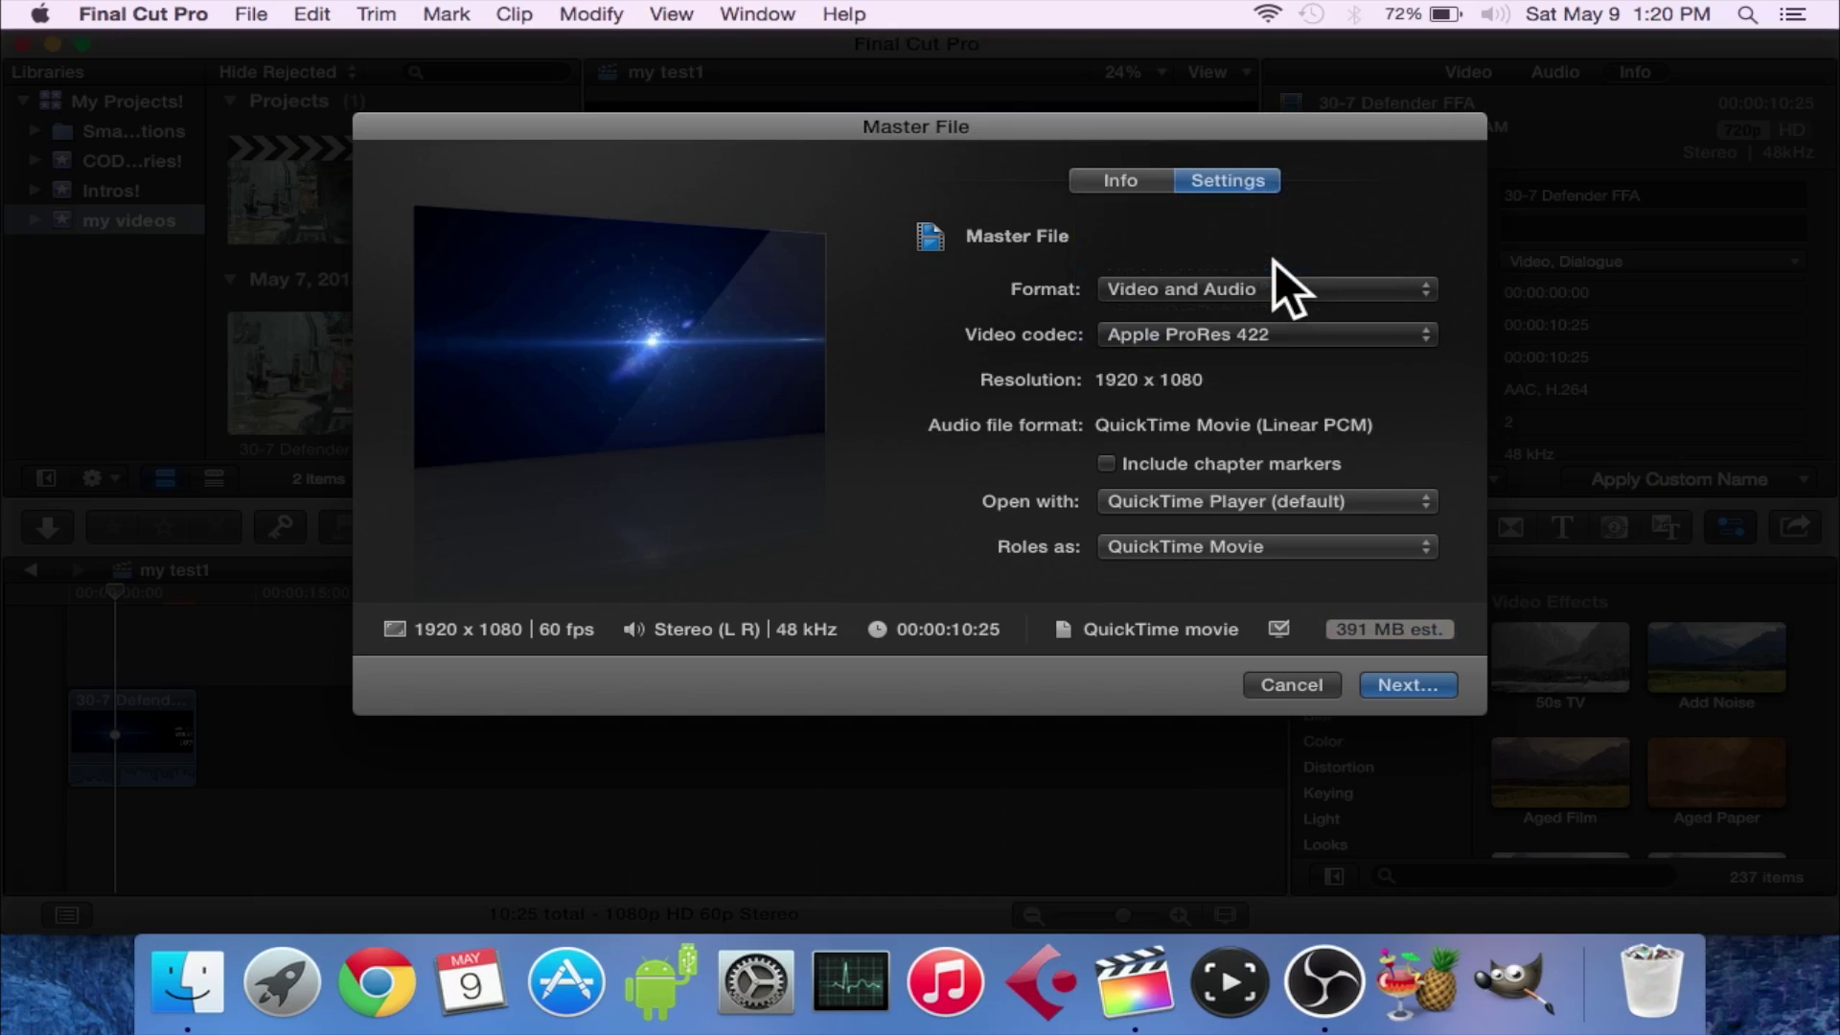
click(1255, 335)
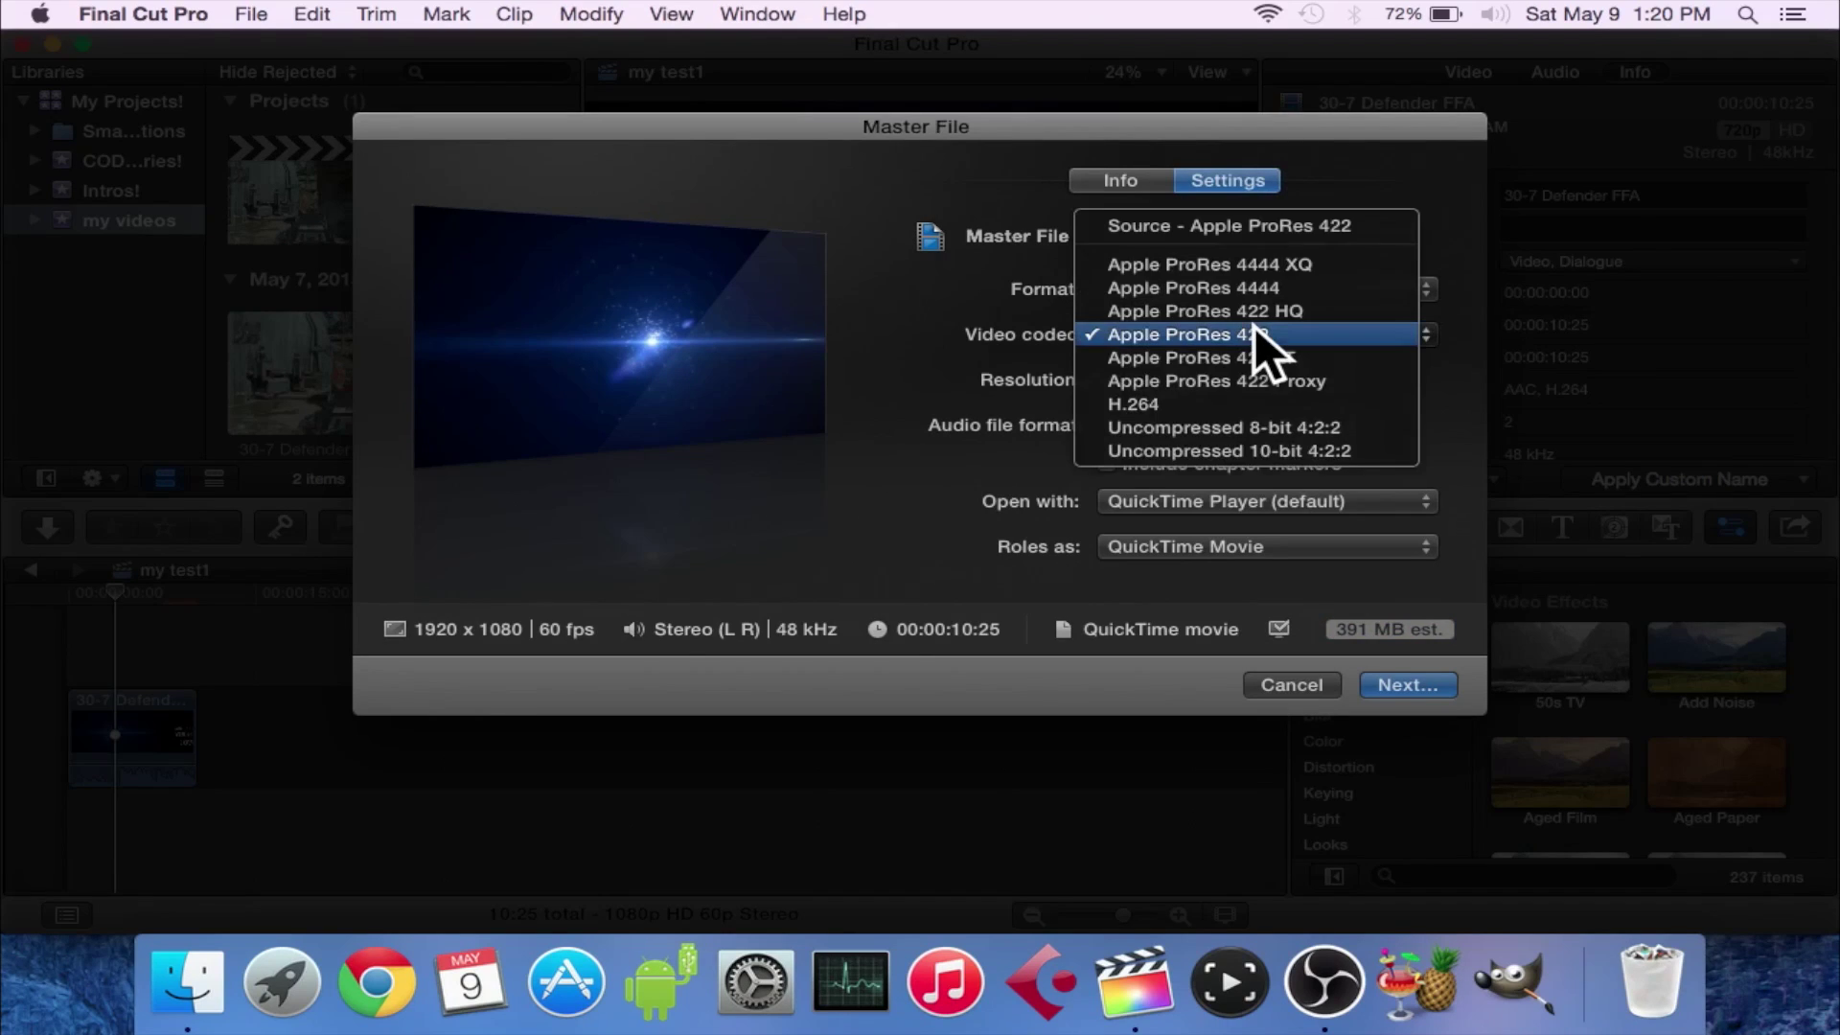
click(1253, 264)
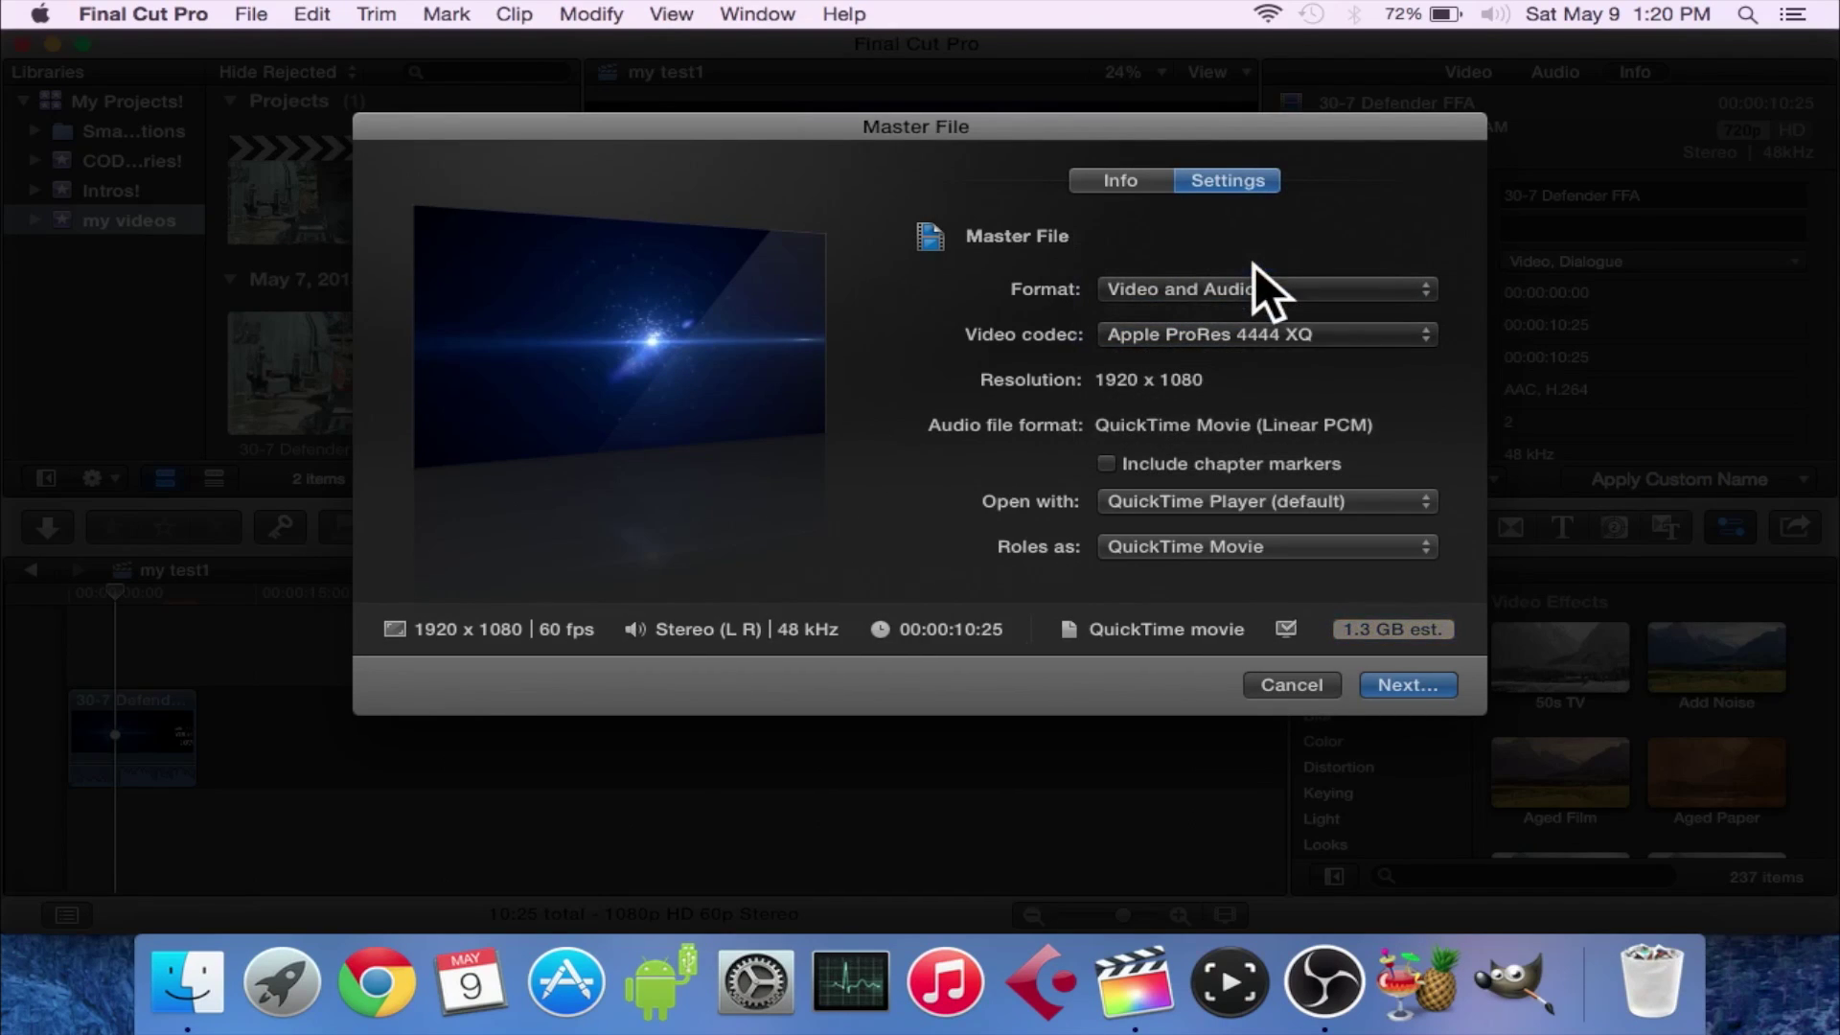
click(1221, 332)
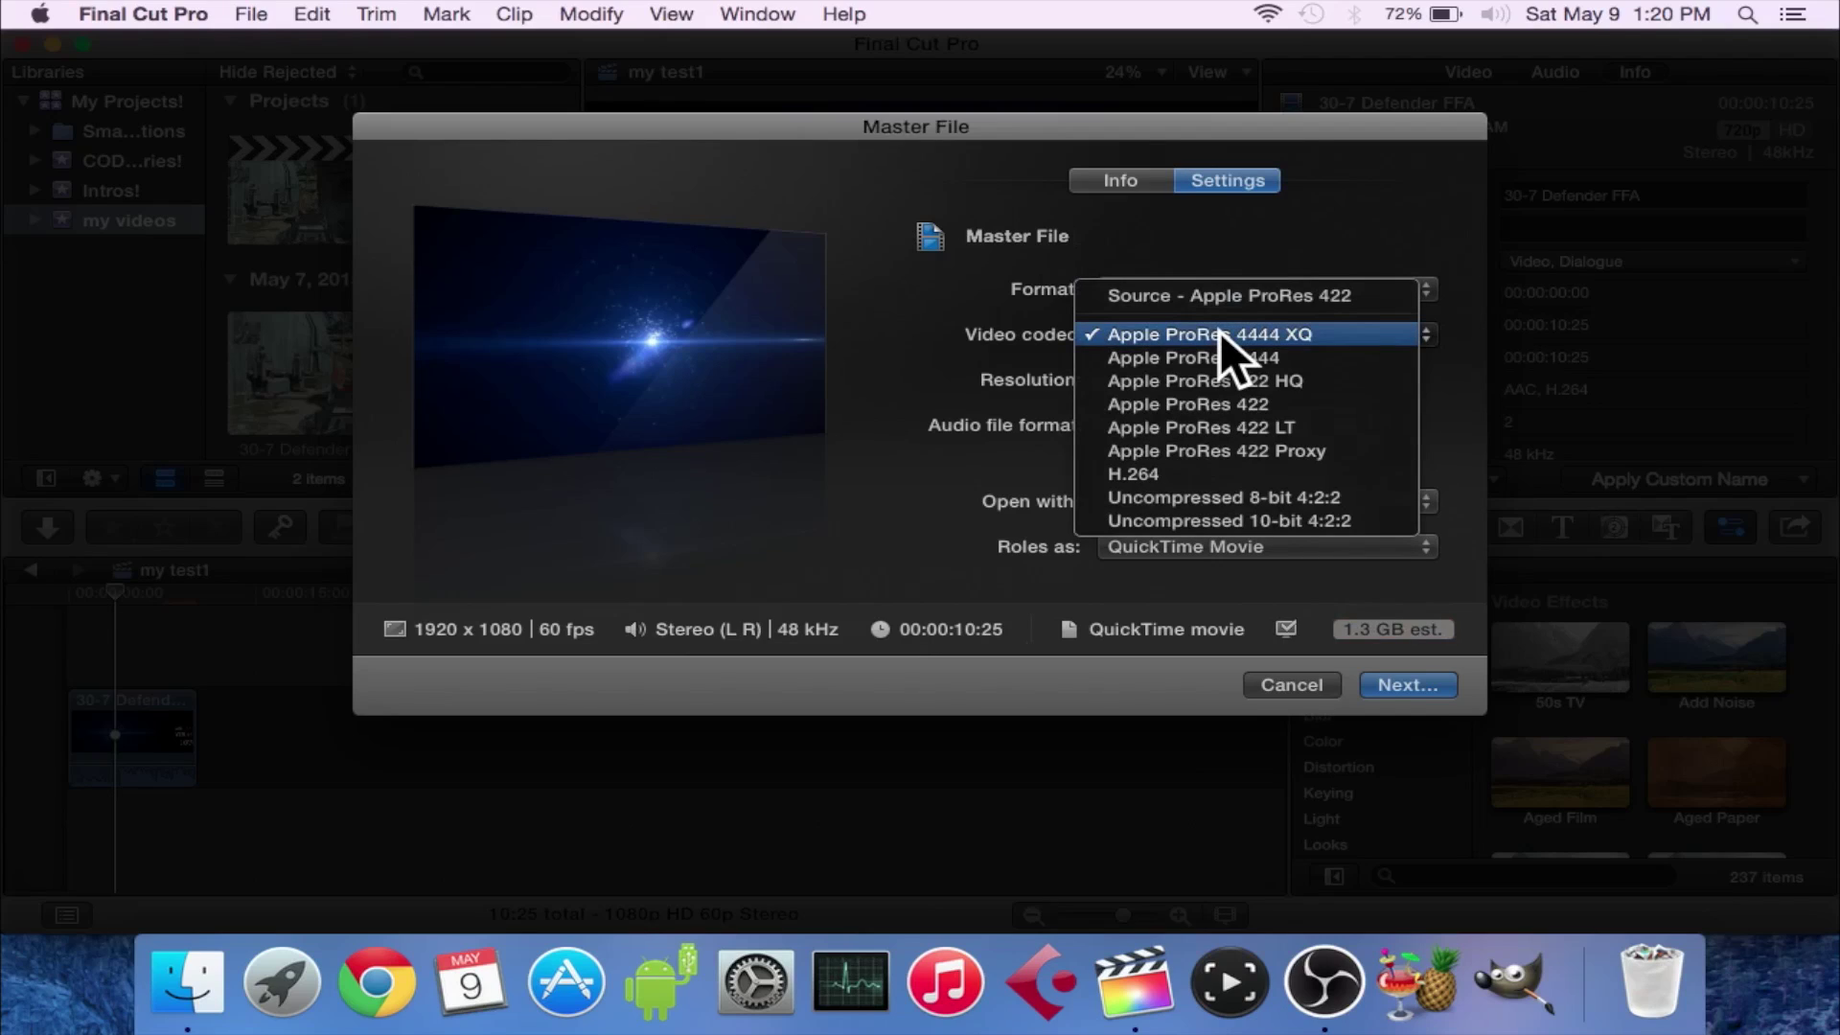
click(1177, 473)
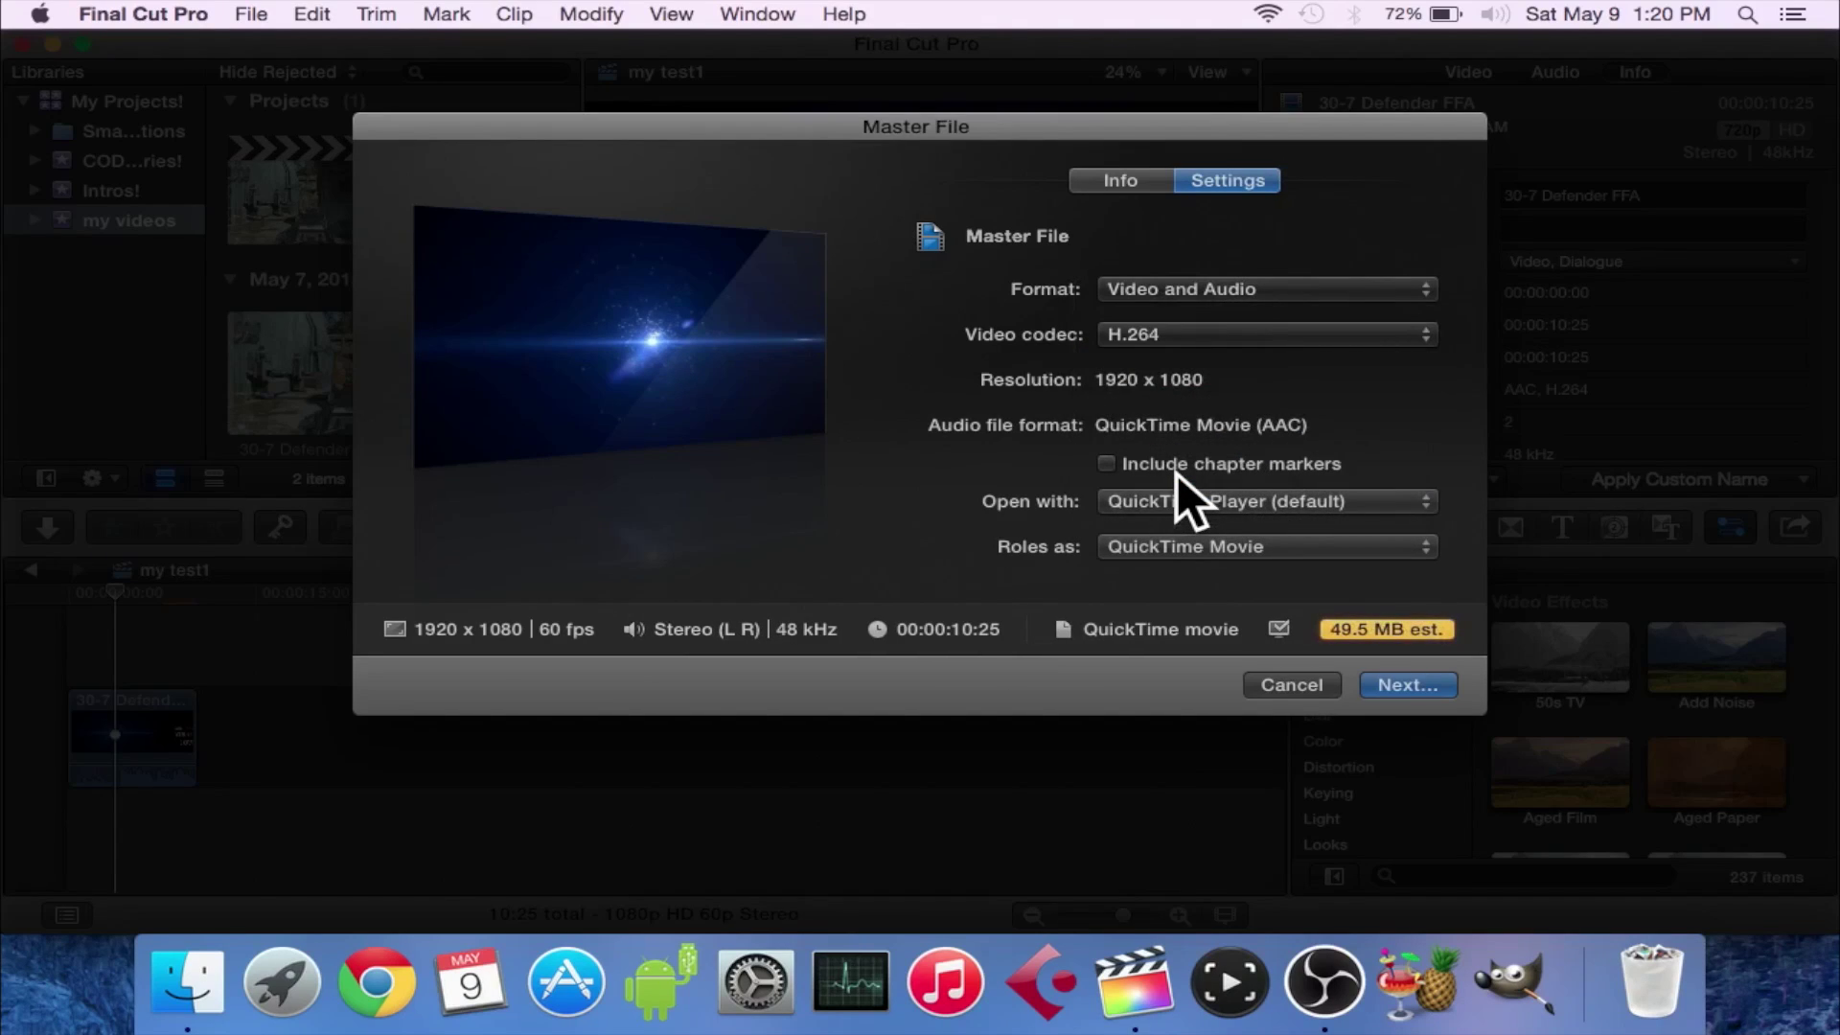
click(1220, 333)
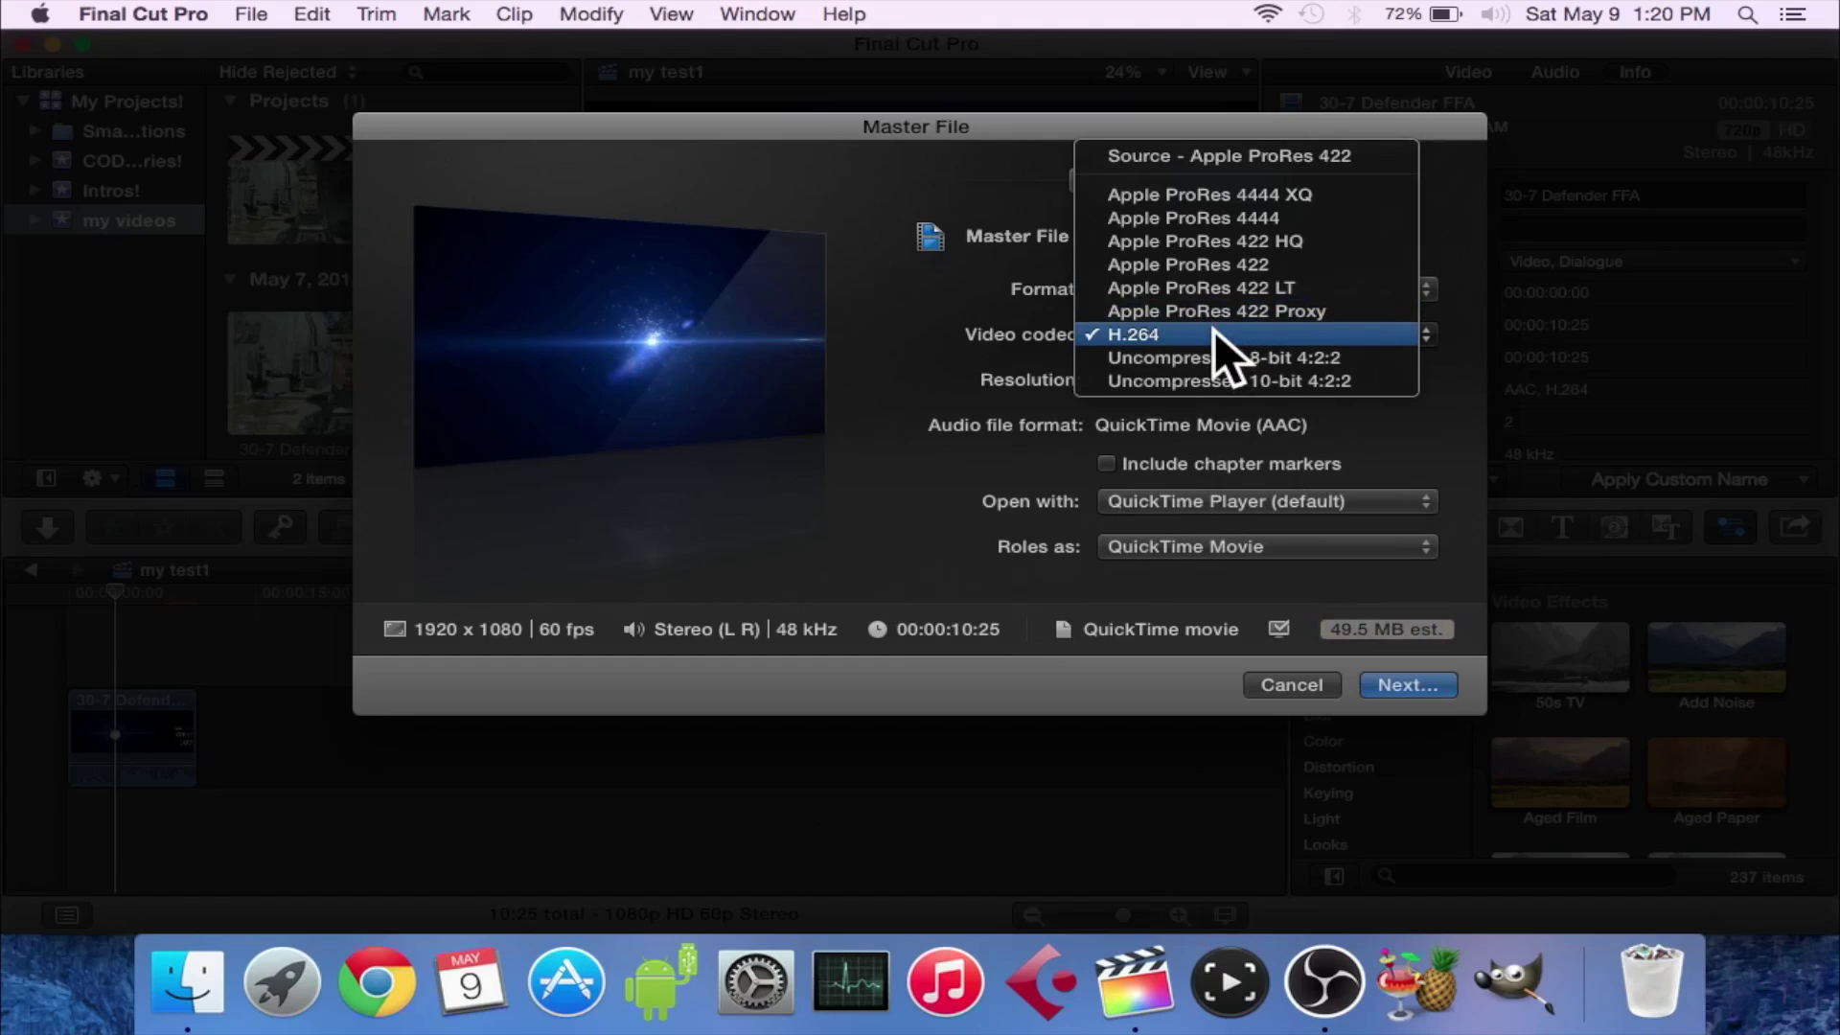
click(1214, 329)
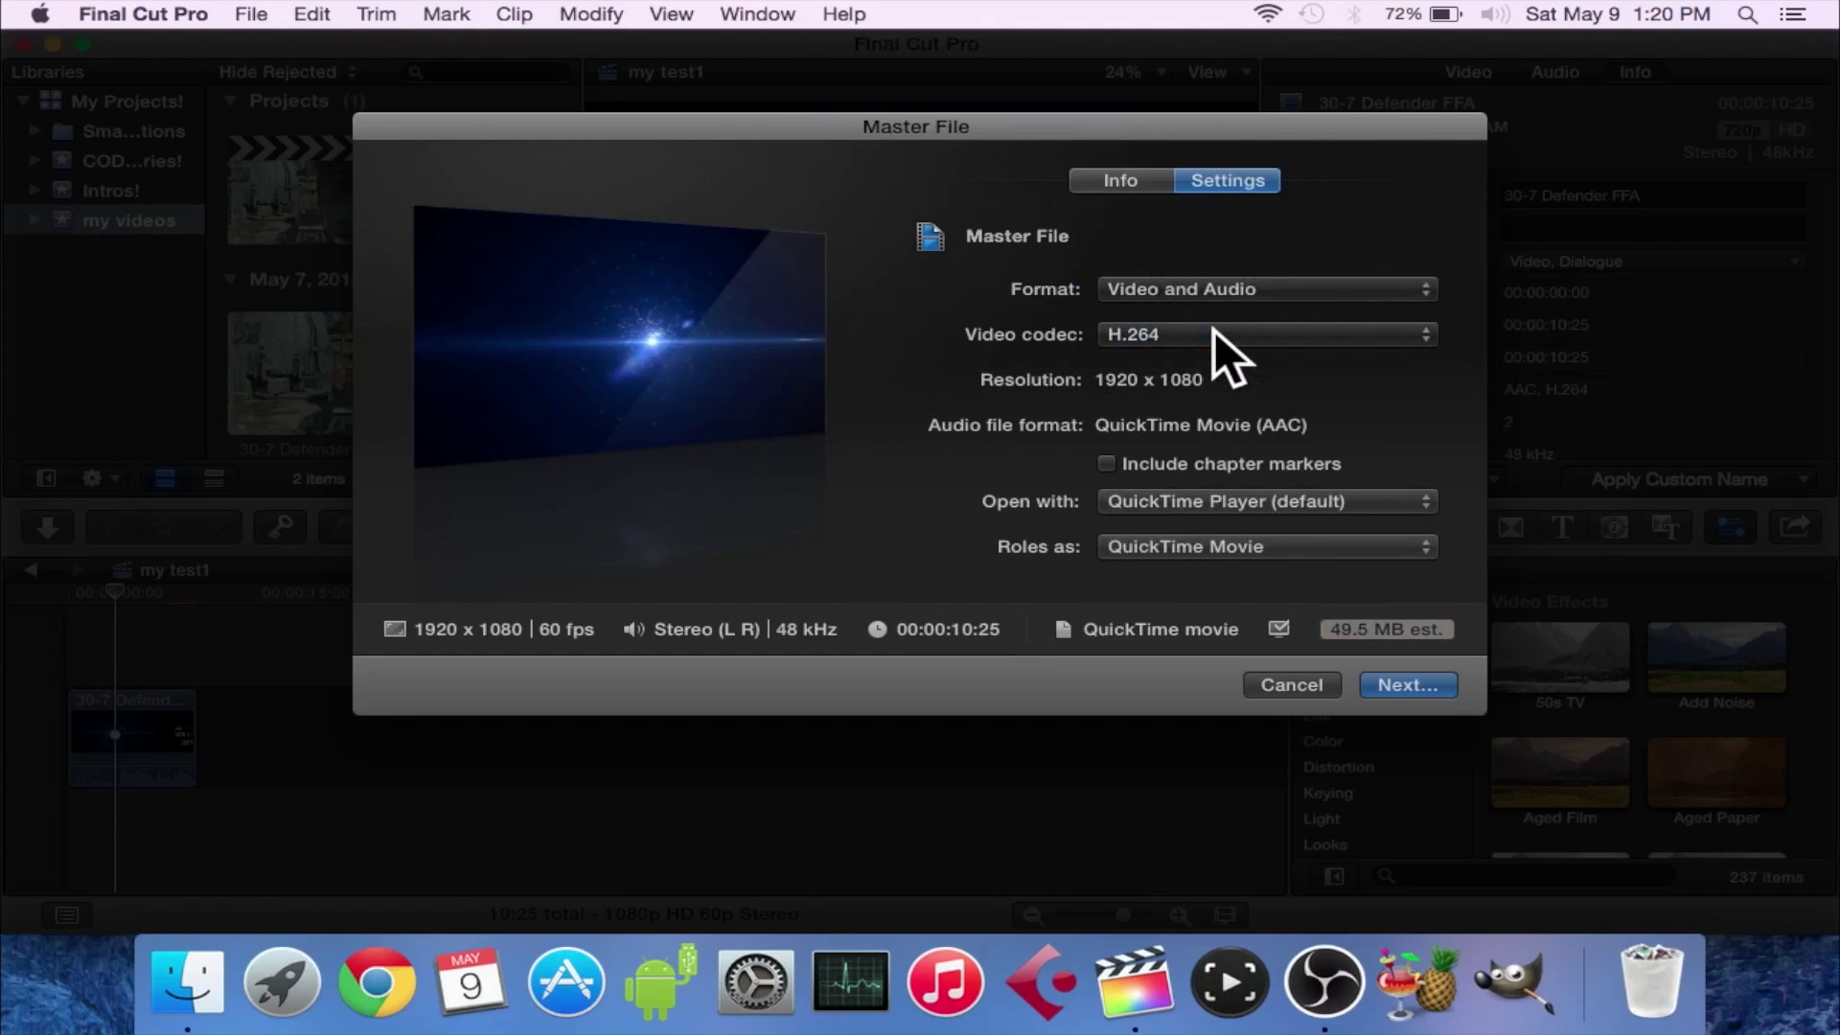